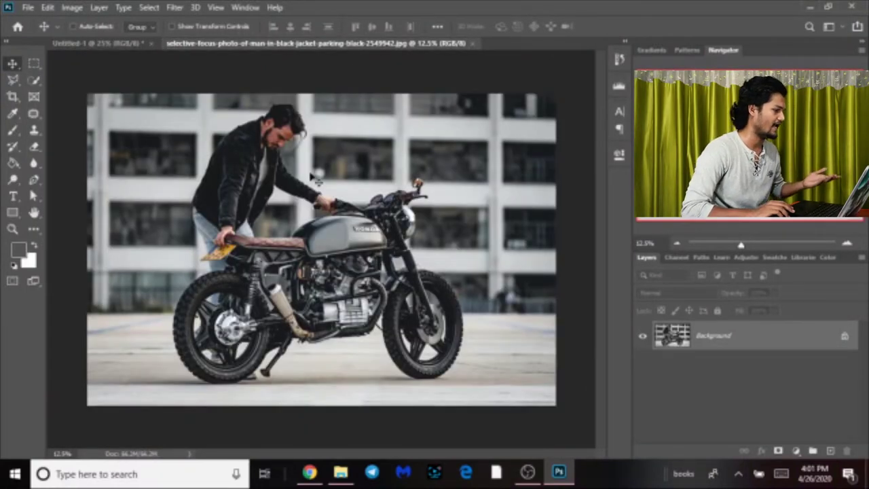
With the motorcycle JPG open, choose the Rectangular Marquee tool
click(34, 63)
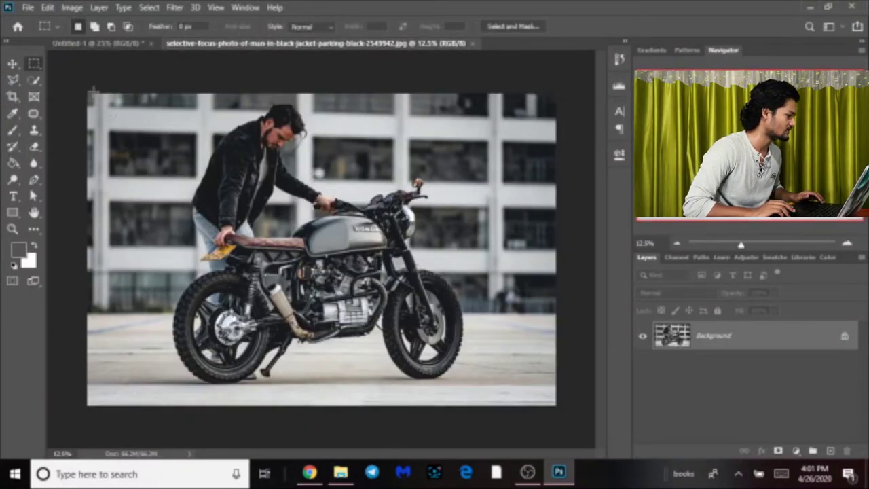
Select the whole motorcycle photo, go to Untitled-1, and dismiss a stray Color Balance dialog
drag(88, 94, 555, 405)
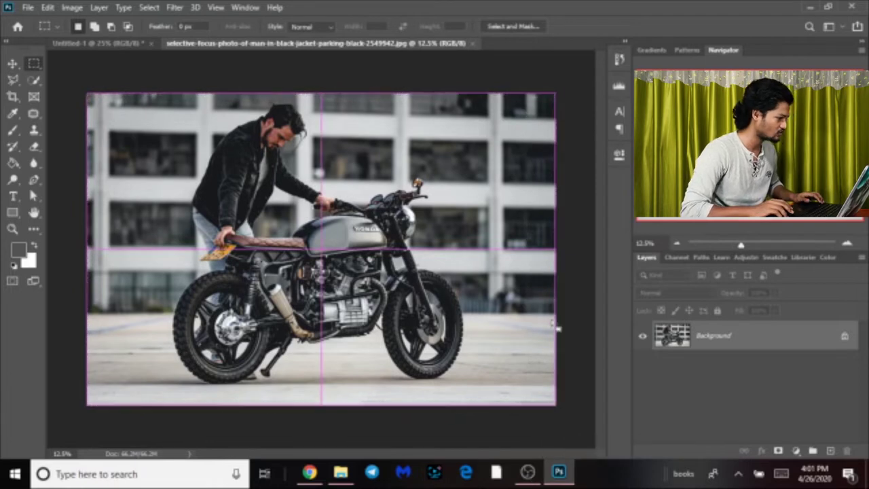
click(115, 43)
key(i)
key(ctrl+b)
click(541, 135)
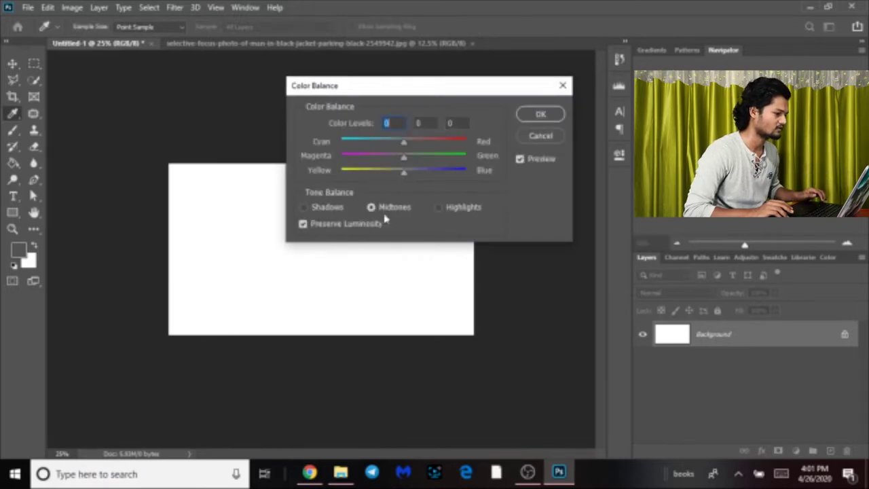
key(Return)
click(551, 139)
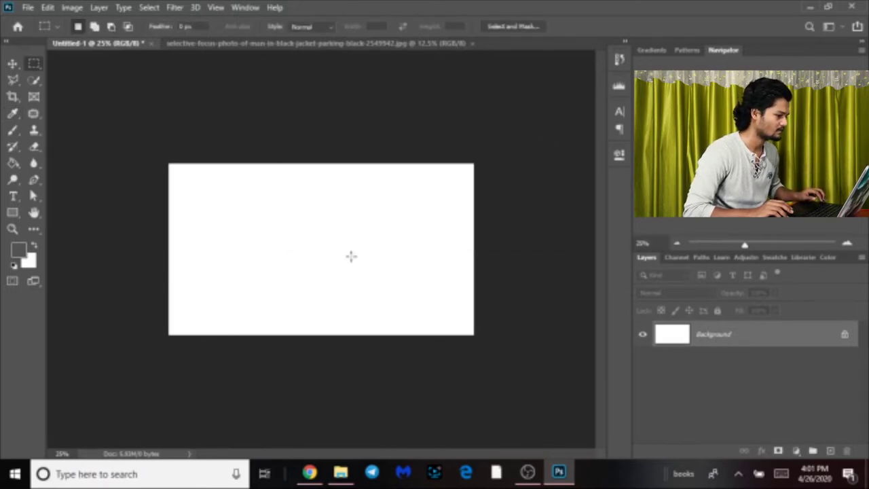
Paste the photo into Untitled-1 as Layer 1, shift it to reveal the man, and return
key(ctrl+v)
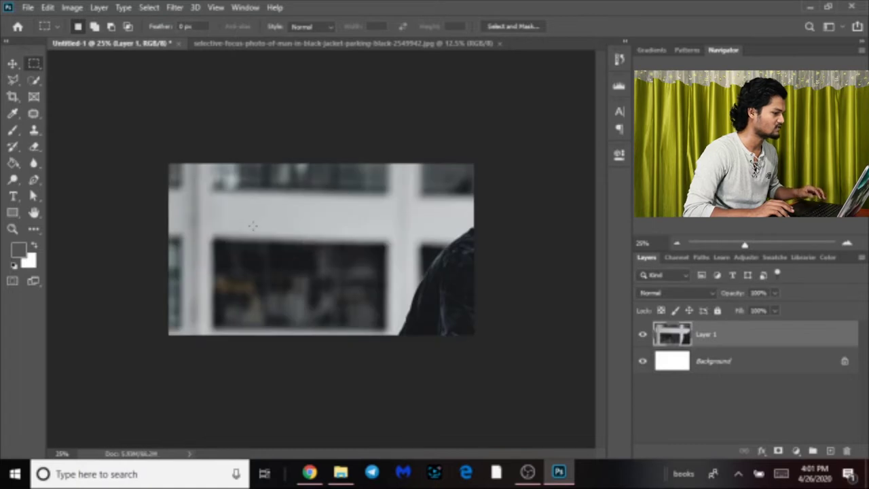
click(12, 63)
mouse_move(351, 273)
mouse_down()
mouse_move(199, 187)
mouse_move(325, 255)
mouse_up()
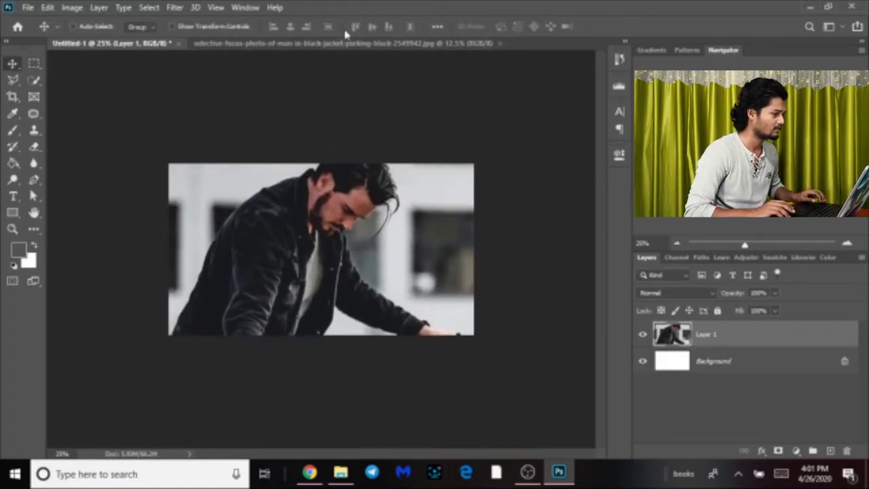
key(ctrl+Tab)
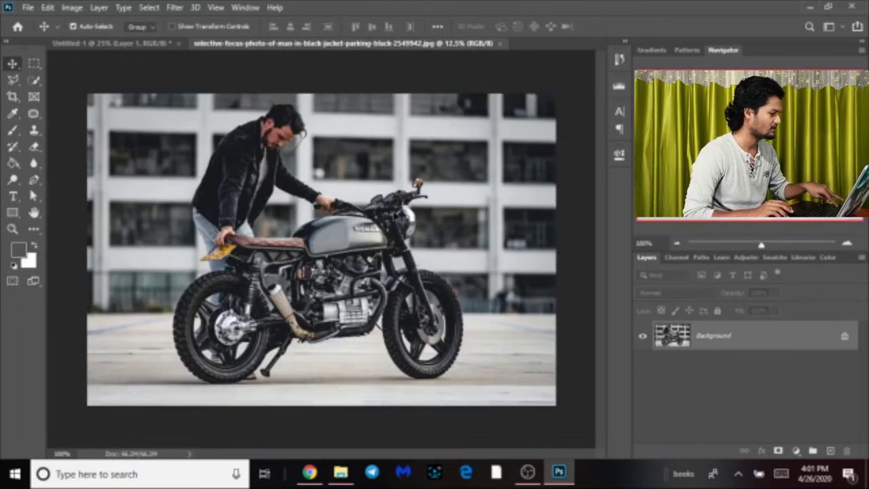
Inspect the HONDA tank logo at 100% zoom, then zoom out and return to Untitled-1
key(ctrl+1)
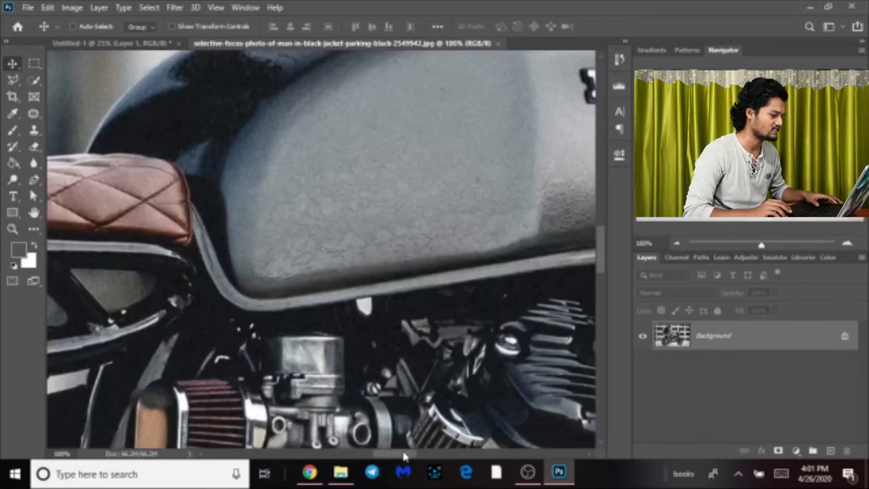
drag(403, 453, 440, 453)
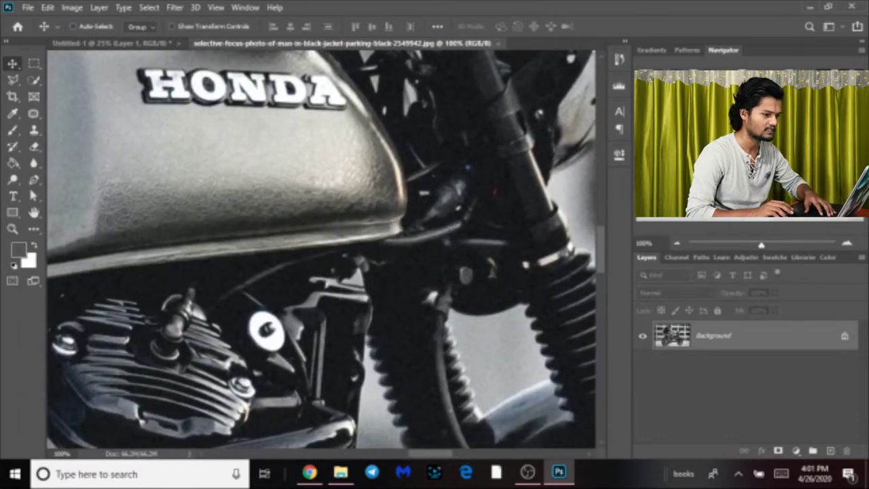
key(ctrl+minus)
key(ctrl+minus)
key(ctrl+minus)
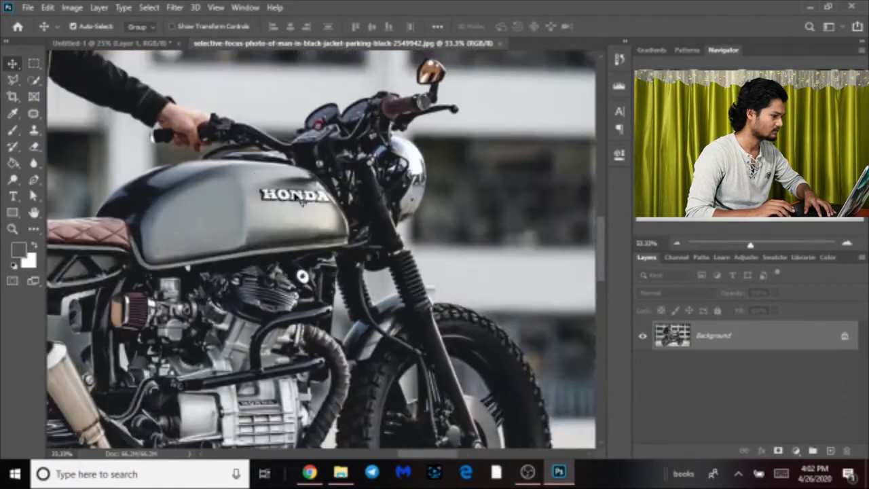
key(ctrl+minus)
key(ctrl+minus)
drag(262, 327, 299, 340)
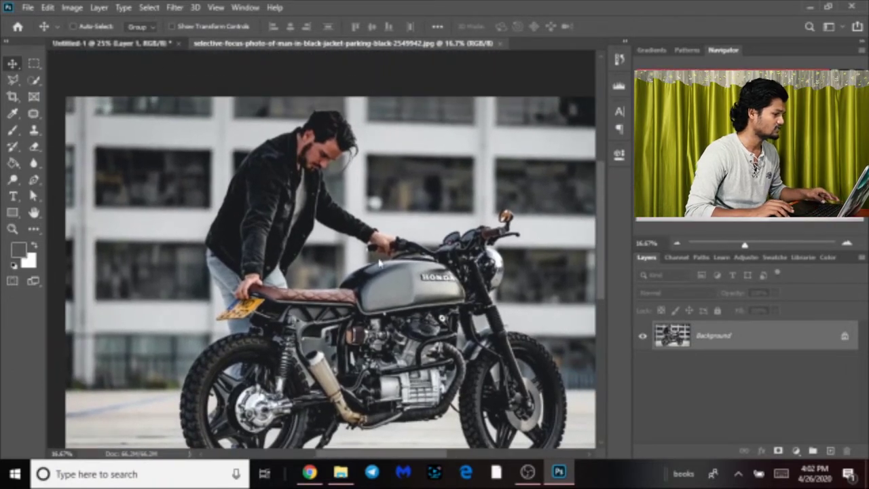
drag(156, 46, 426, 234)
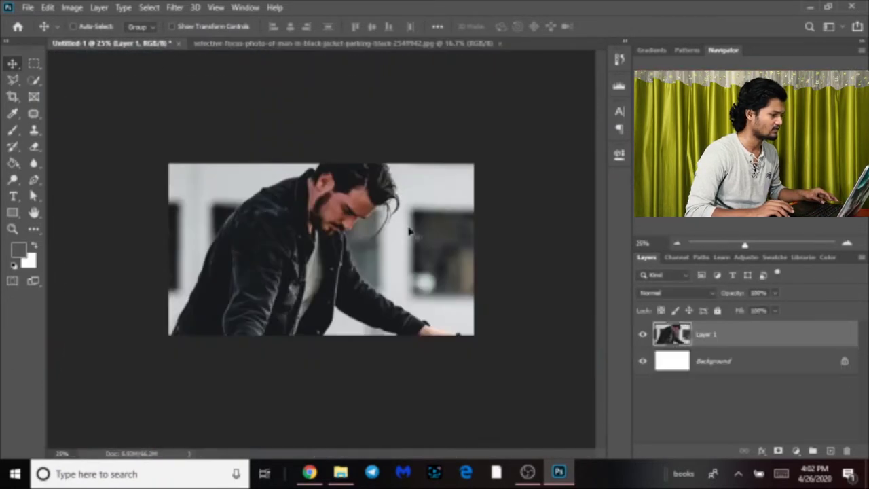
Scale Layer 1 down to a small box and move it onto the white canvas
key(ctrl+minus)
key(ctrl+minus)
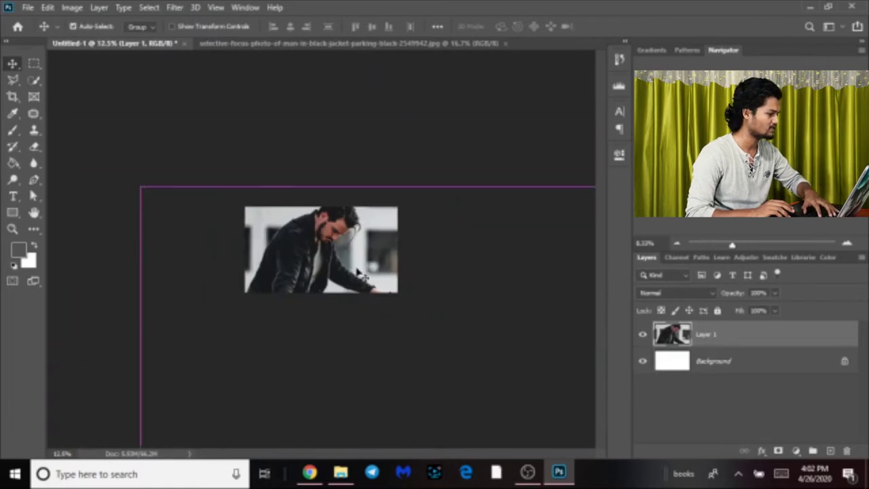
key(ctrl+minus)
key(ctrl+minus)
key(ctrl+minus)
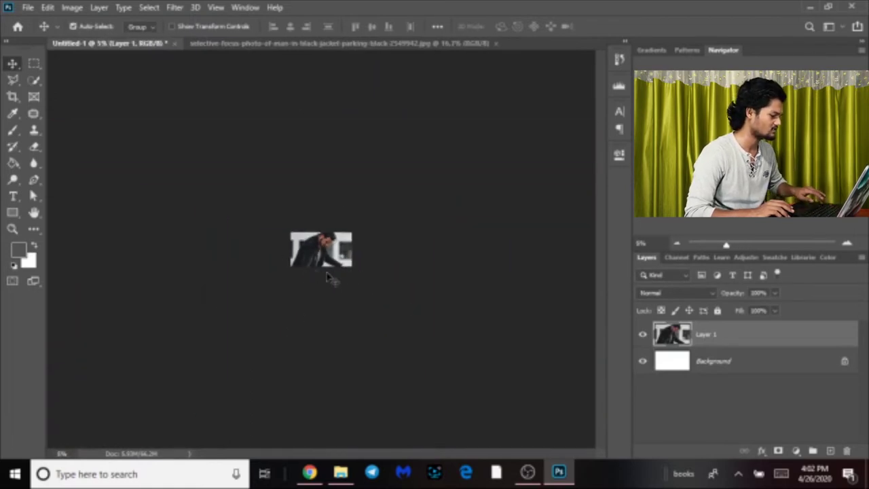
key(ctrl+t)
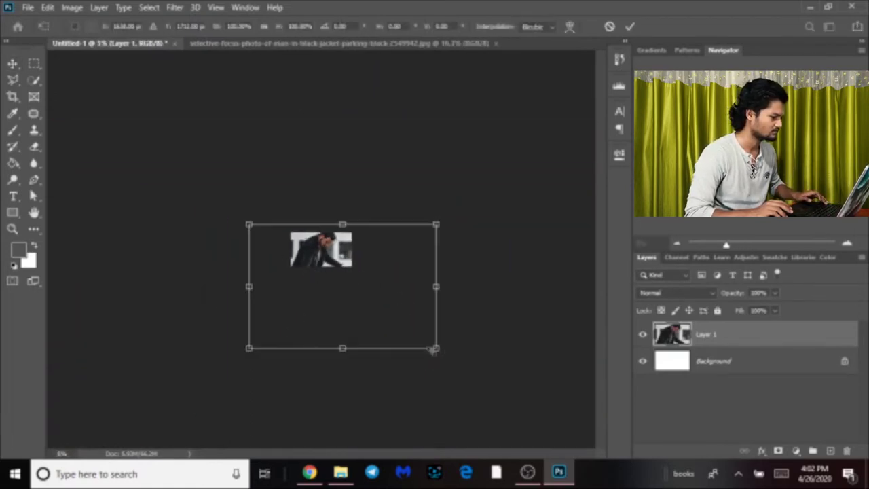
drag(435, 349, 275, 230)
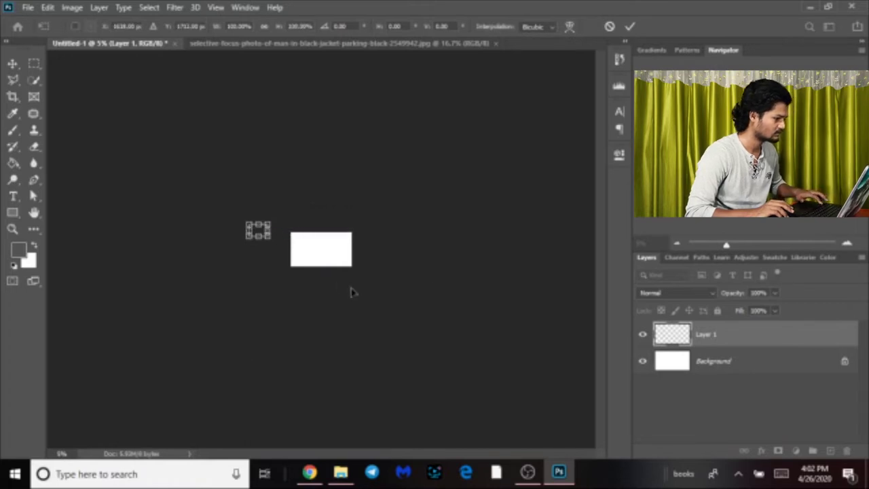
key(ctrl+z)
drag(436, 348, 365, 284)
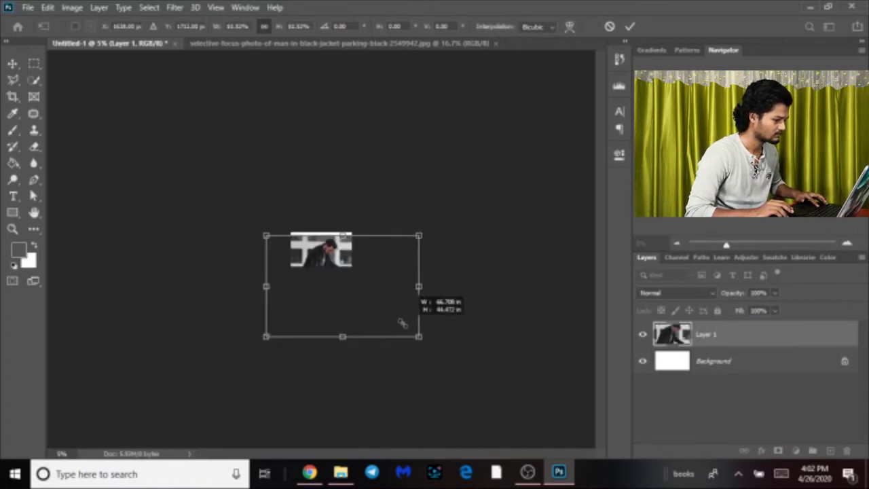
drag(353, 291, 340, 256)
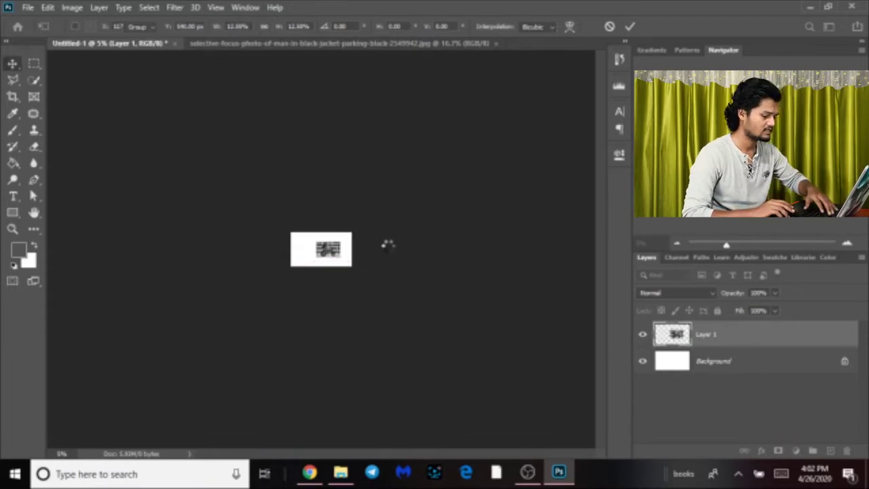
key(Return)
Try enlarging the photo over the canvas, then cancel to keep it small
key(ctrl+plus)
key(ctrl+plus)
key(ctrl+plus)
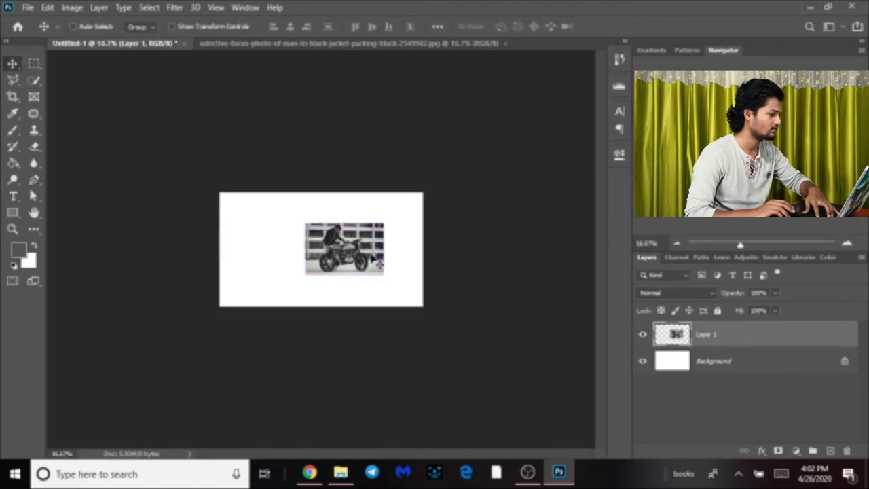
key(ctrl+plus)
key(ctrl+plus)
key(ctrl+plus)
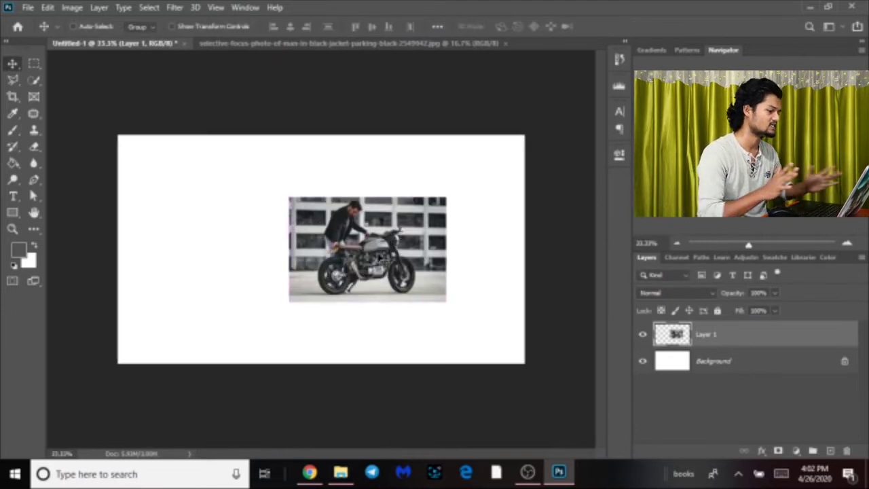
key(ctrl+t)
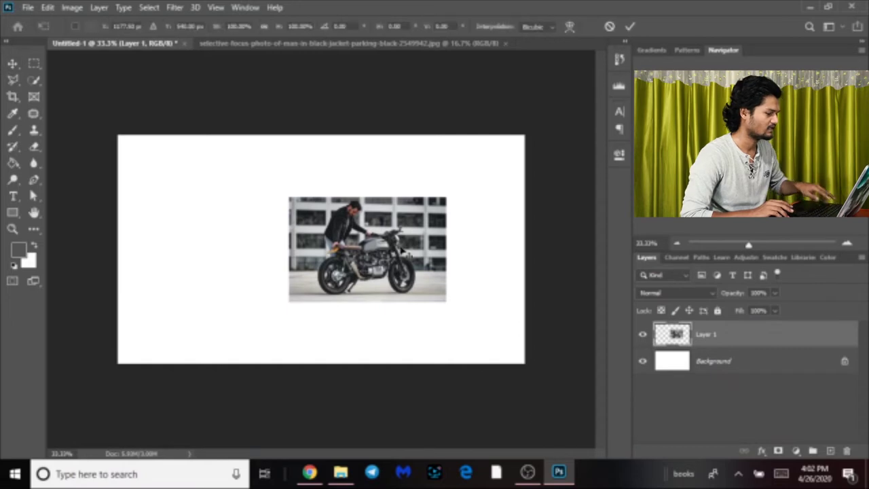
drag(448, 303, 550, 362)
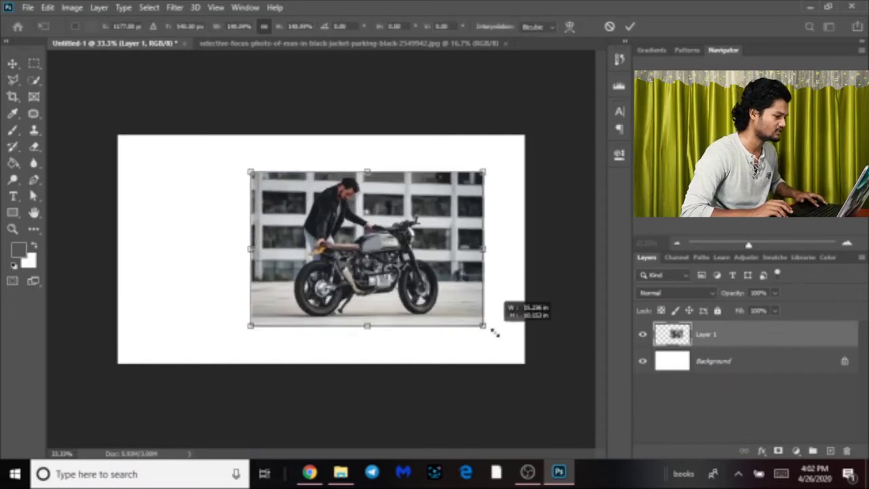
drag(550, 362, 563, 372)
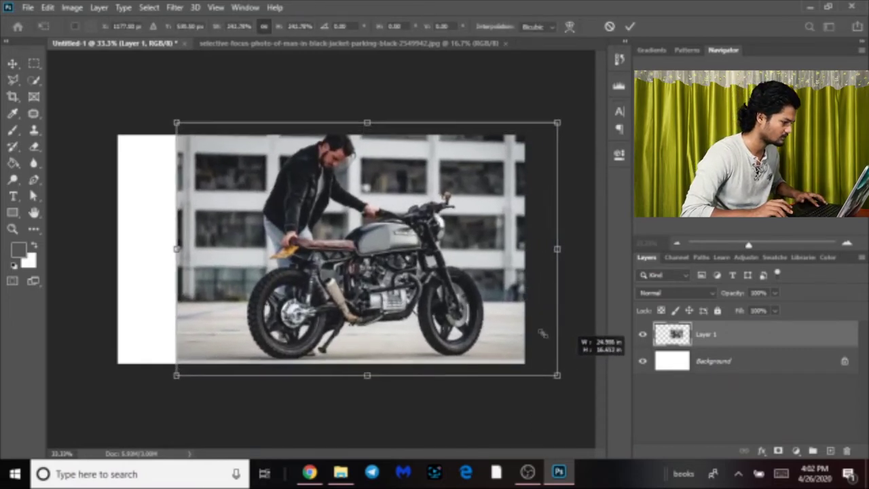
mouse_move(447, 299)
mouse_down()
mouse_move(438, 305)
mouse_move(450, 316)
mouse_up()
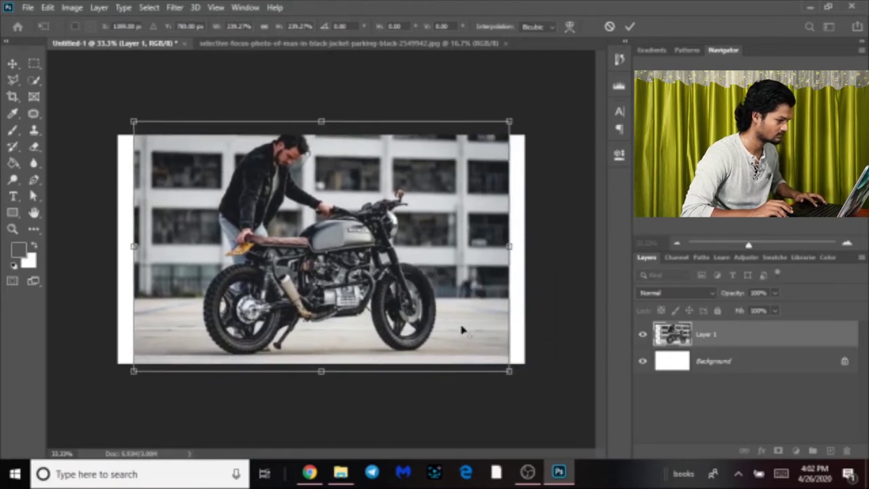
drag(505, 369, 518, 376)
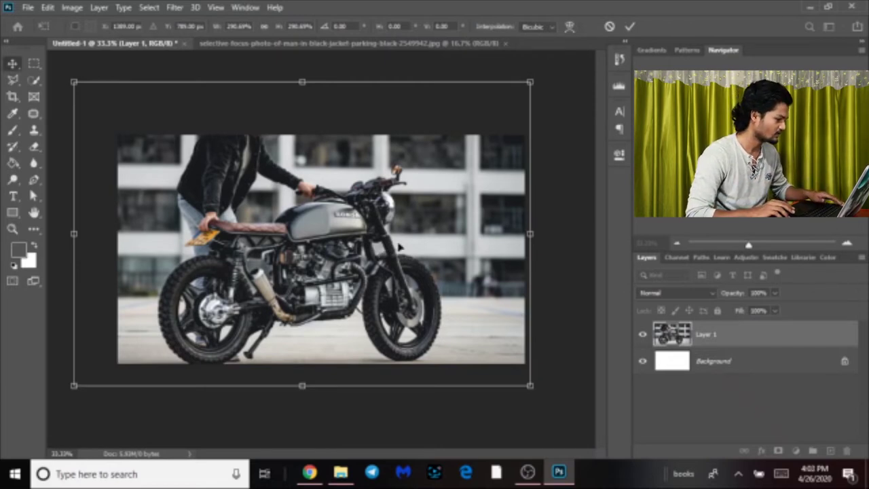
key(Escape)
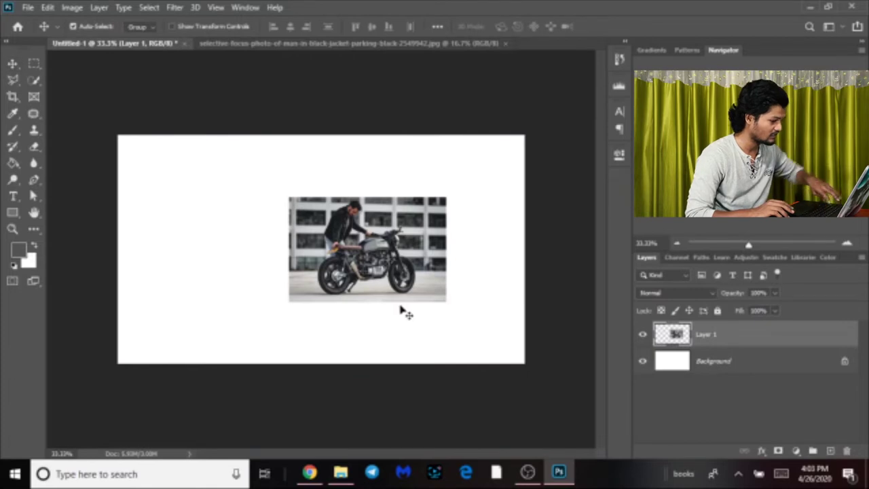
Shrink Layer 1 to a thumbnail, try enlarging it, cancel, then delete the layer
key(ctrl+t)
drag(440, 298, 378, 257)
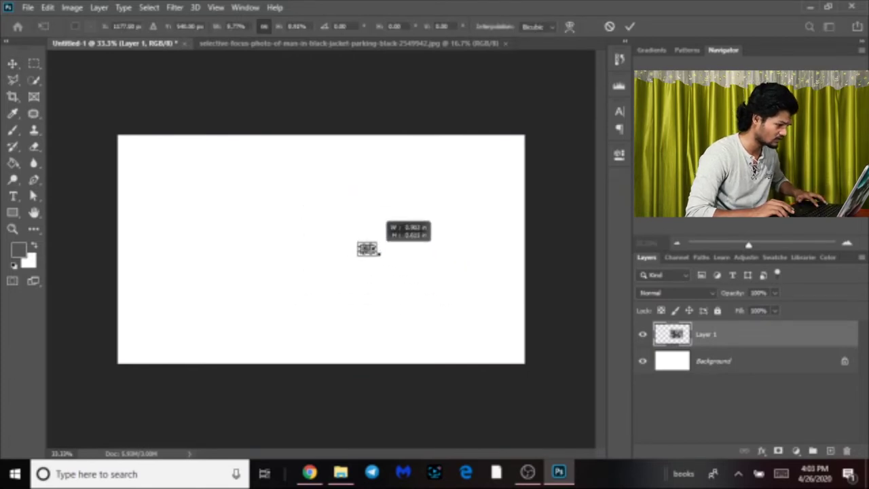
key(Return)
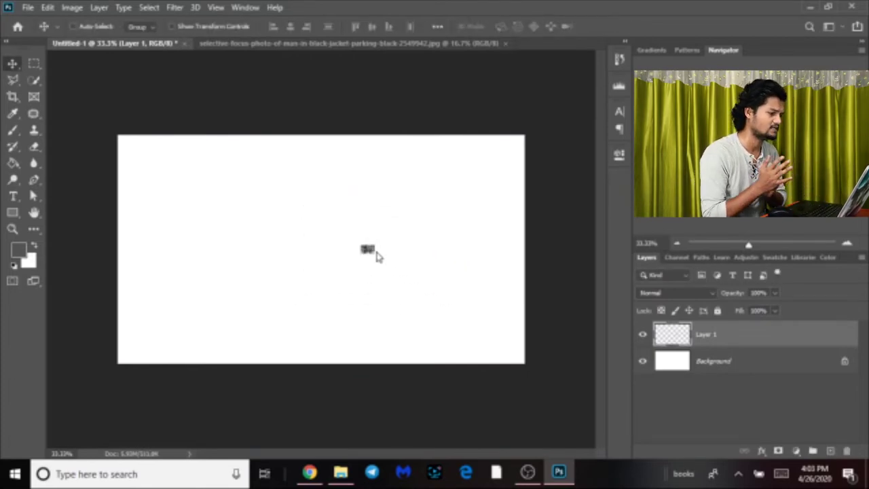
click(378, 256)
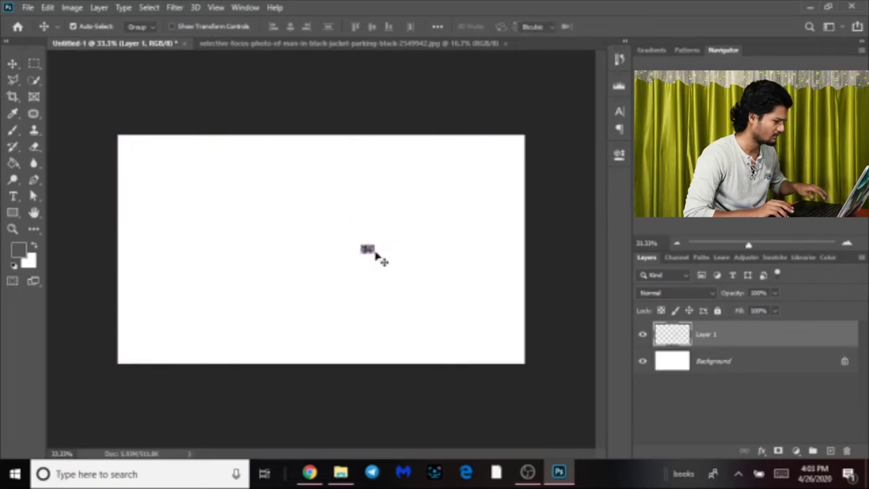
key(ctrl+t)
drag(377, 255, 514, 348)
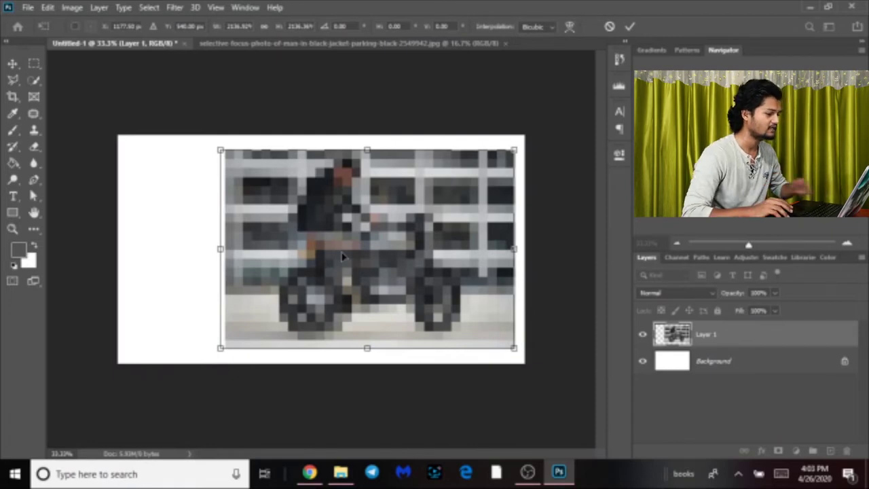
key(Escape)
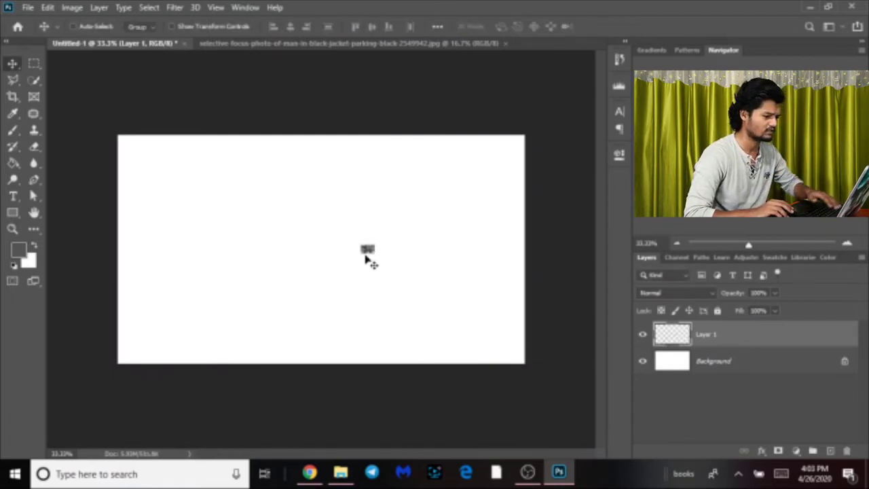
key(Delete)
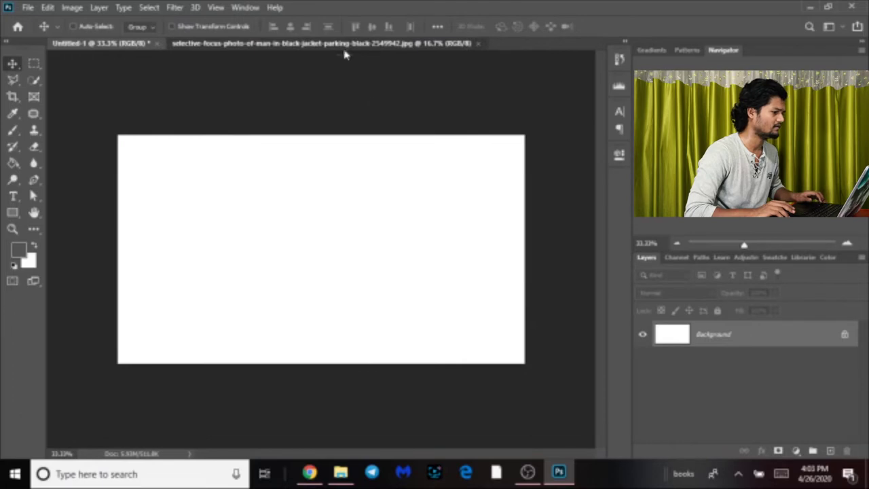
On the motorcycle photo, unlock the Background layer so it becomes editable Layer 0
click(341, 43)
key(ctrl+minus)
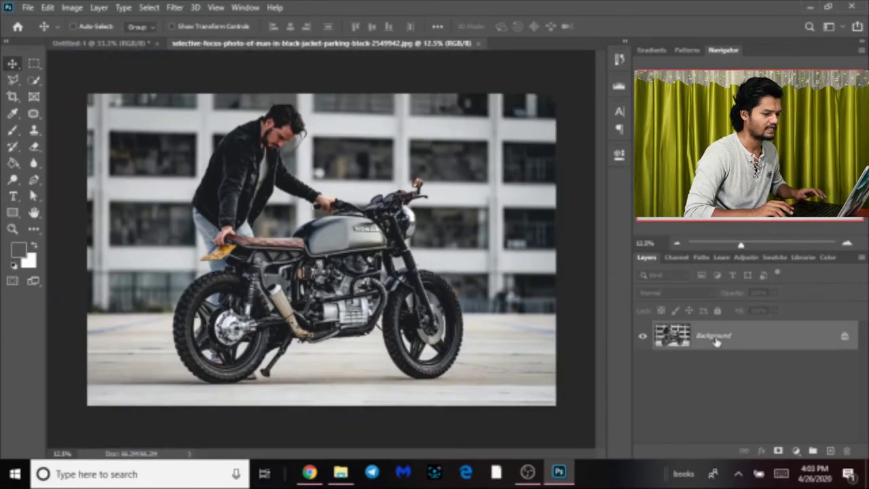
right_click(717, 342)
click(687, 344)
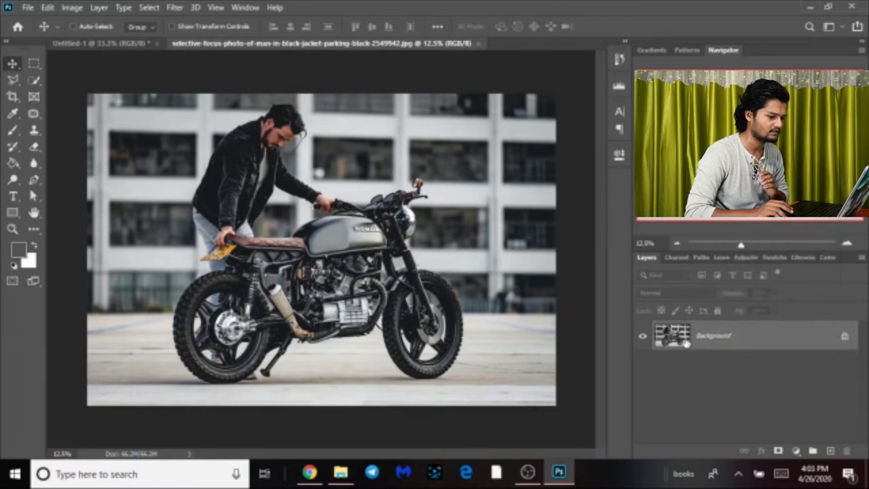
click(846, 338)
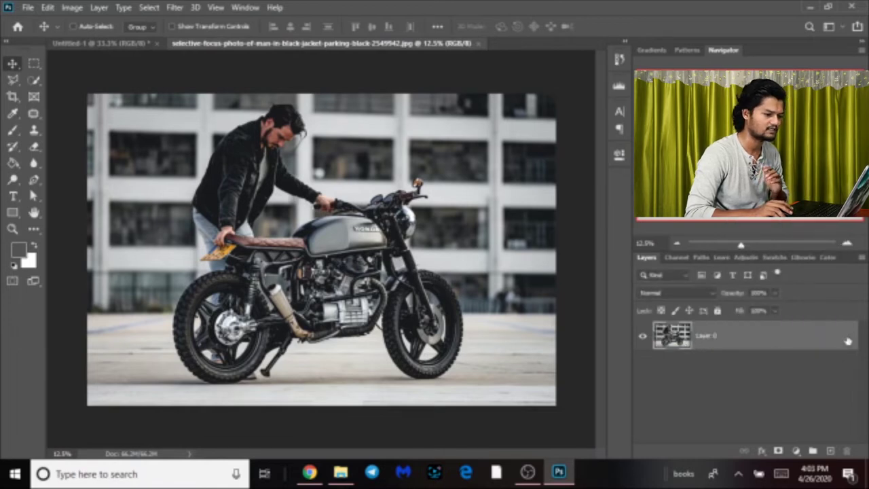
double_click(727, 336)
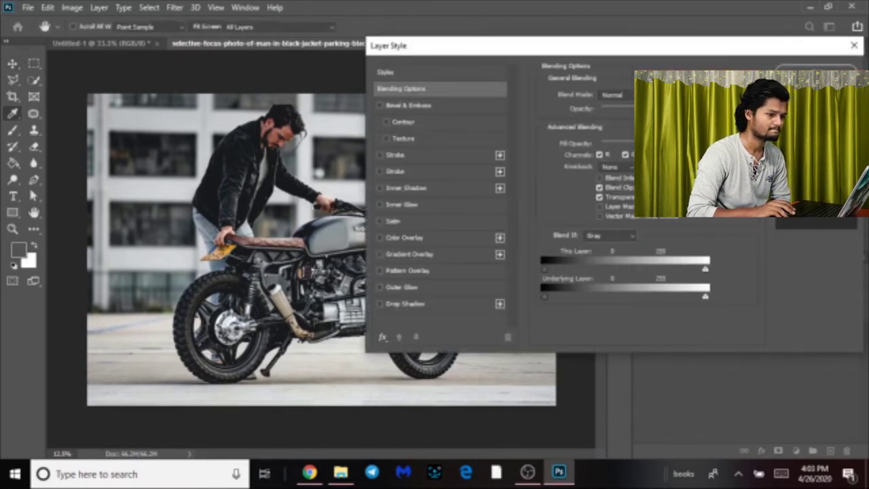
key(Escape)
right_click(711, 346)
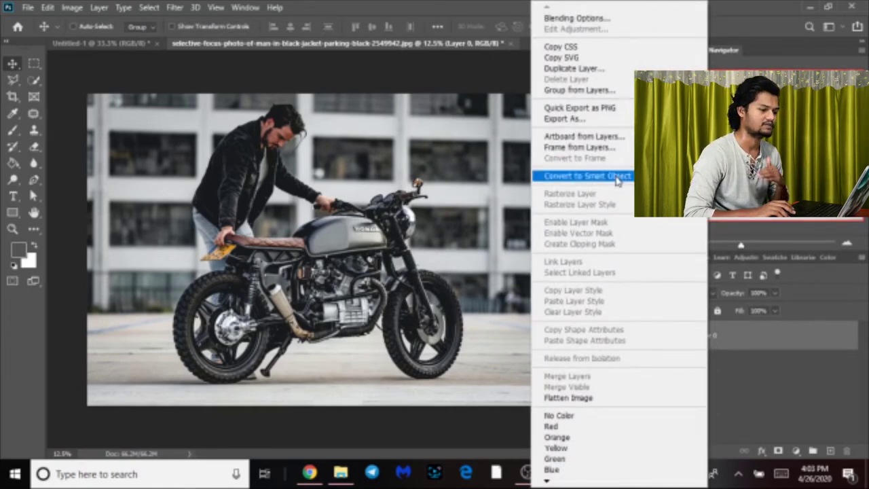
Convert Layer 0 to a Smart Object from its context menu
click(618, 177)
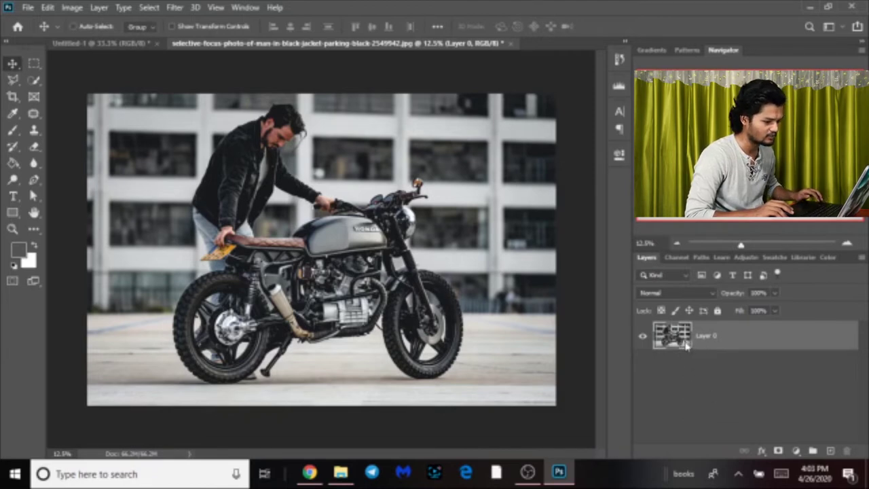
key(ctrl)
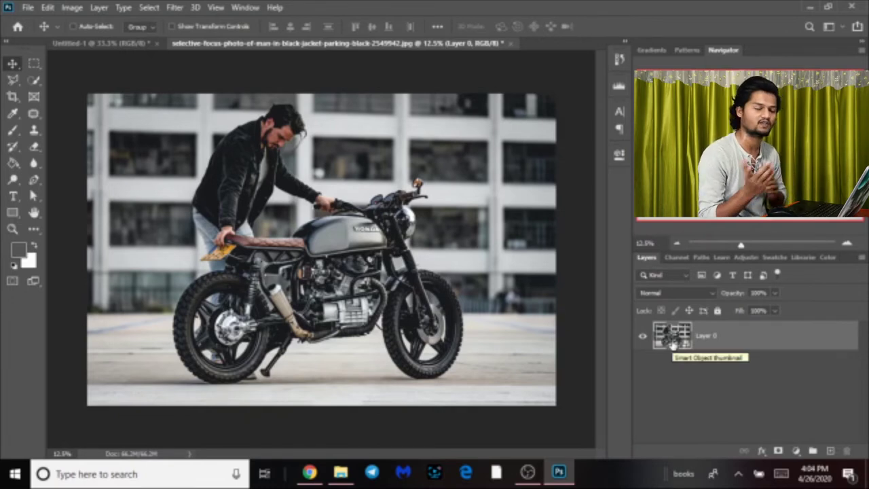
Drag the motorcycle smart object onto the Untitled-1 canvas as Layer 1
ctrl+click(672, 345)
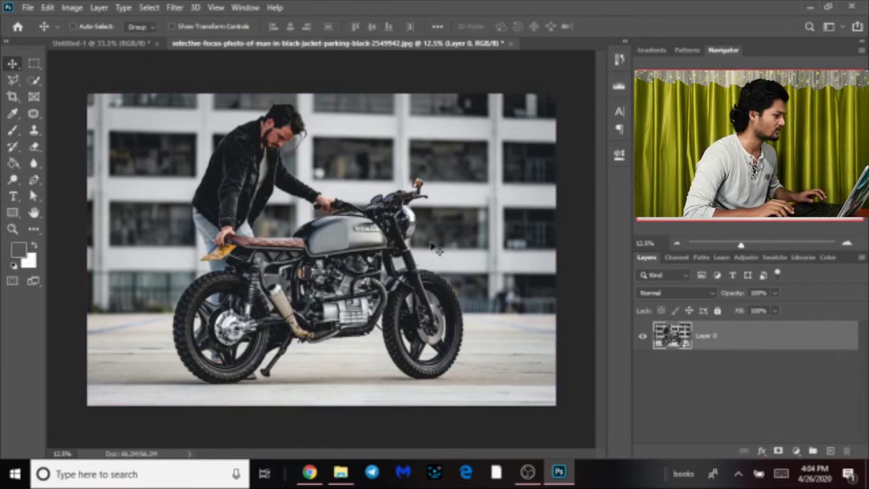
drag(437, 249, 125, 48)
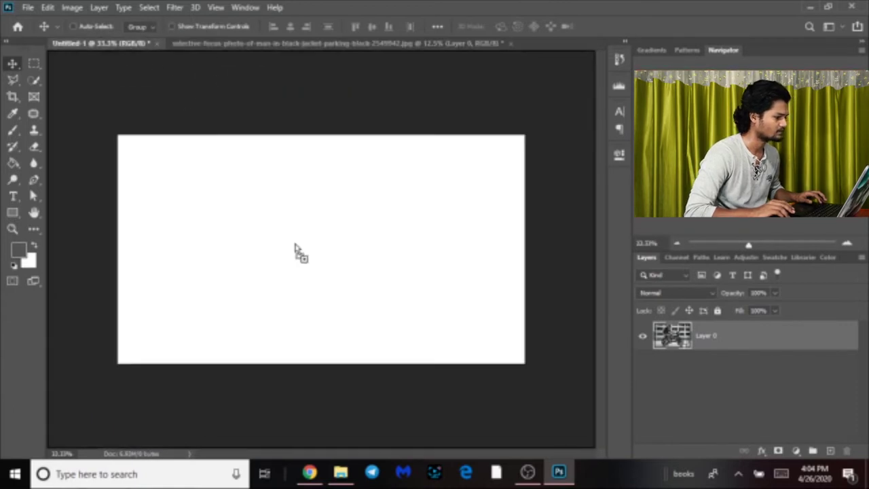
mouse_move(125, 48)
mouse_down()
mouse_move(348, 234)
mouse_move(348, 251)
mouse_up()
key(ctrl+minus)
key(ctrl+minus)
key(ctrl+minus)
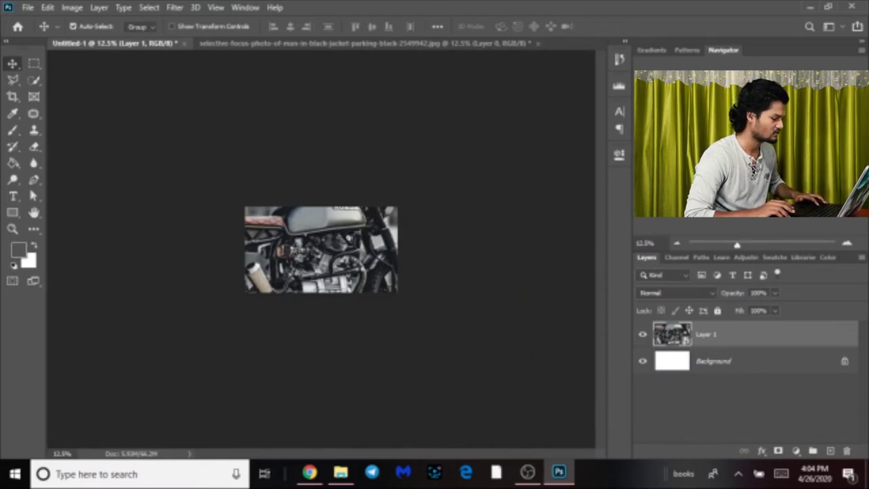
Shrink the placed motorcycle layer and centre it on the white canvas
key(ctrl+t)
mouse_move(533, 294)
mouse_down()
mouse_move(439, 334)
mouse_move(365, 250)
mouse_up()
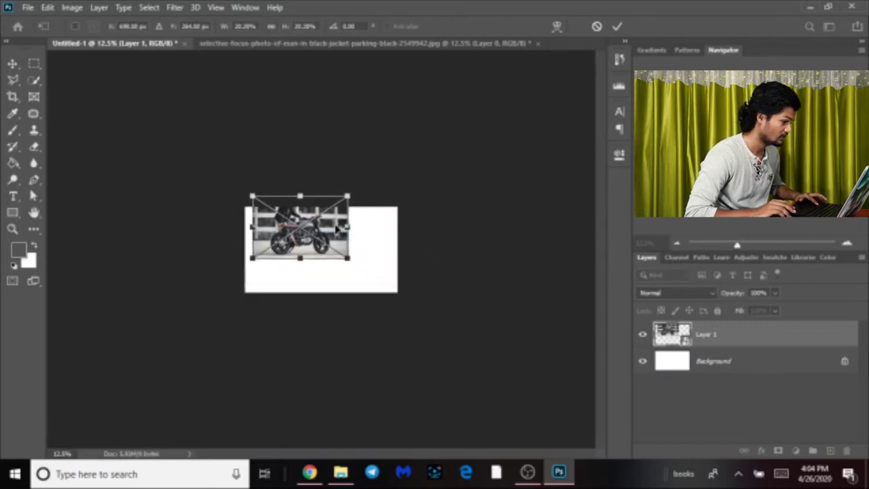
mouse_move(336, 230)
mouse_down()
mouse_move(356, 252)
mouse_move(321, 248)
mouse_up()
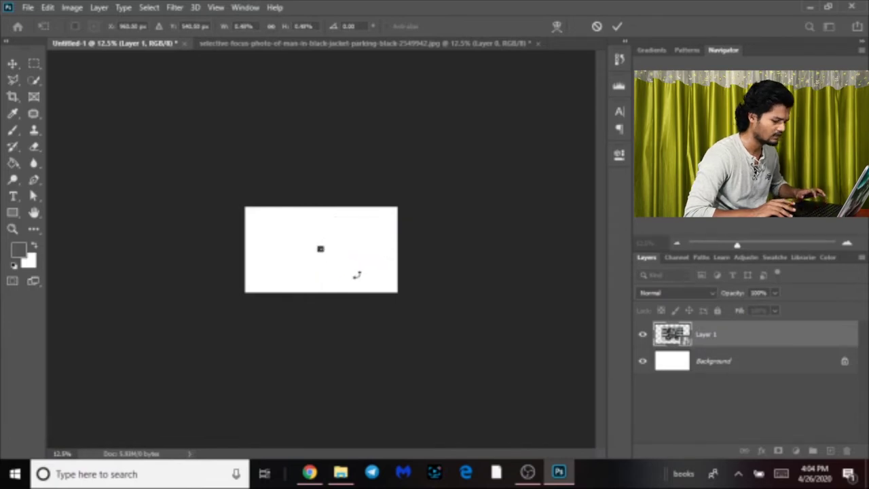
key(Return)
key(ctrl+plus)
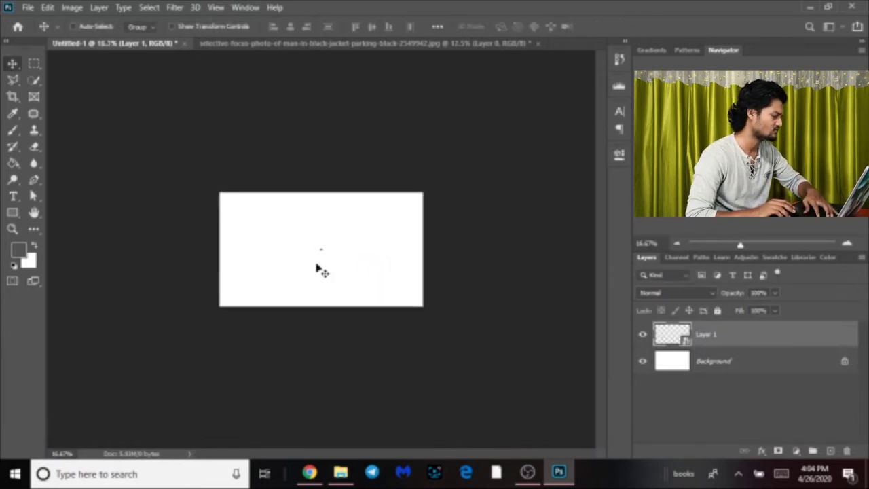
key(ctrl+plus)
key(ctrl+plus)
key(ctrl+plus)
key(ctrl+plus)
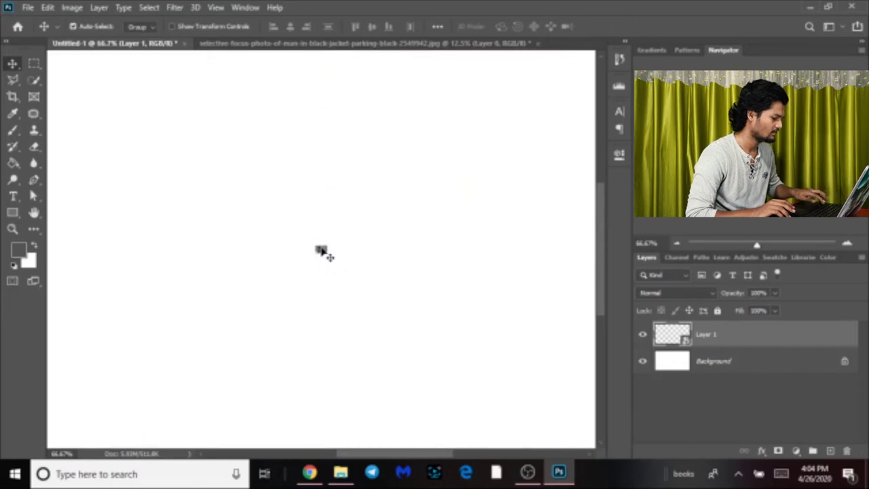
Enlarge the motorcycle layer until the fuel tank fills the canvas
key(ctrl+t)
key(ctrl+minus)
key(ctrl+minus)
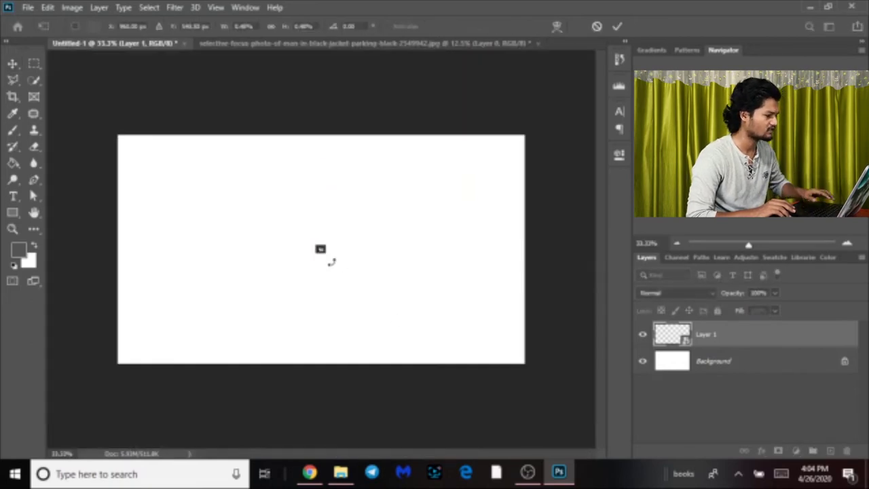
drag(322, 249, 521, 344)
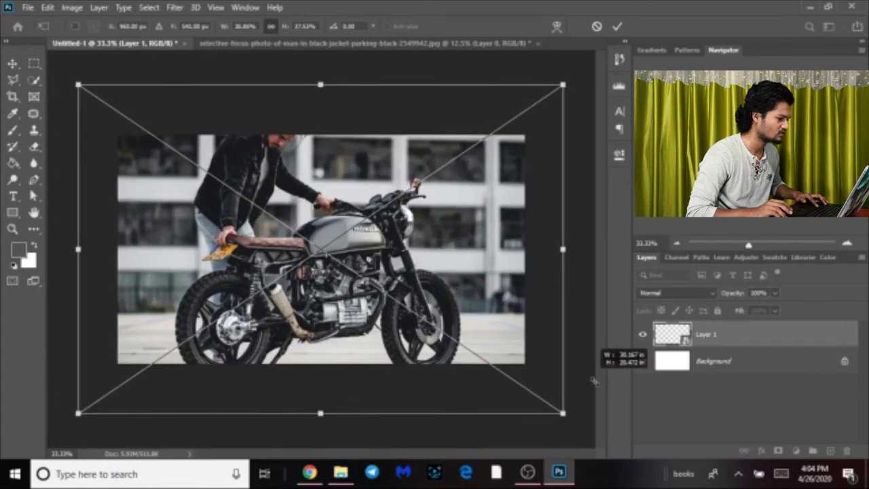
drag(521, 343, 655, 390)
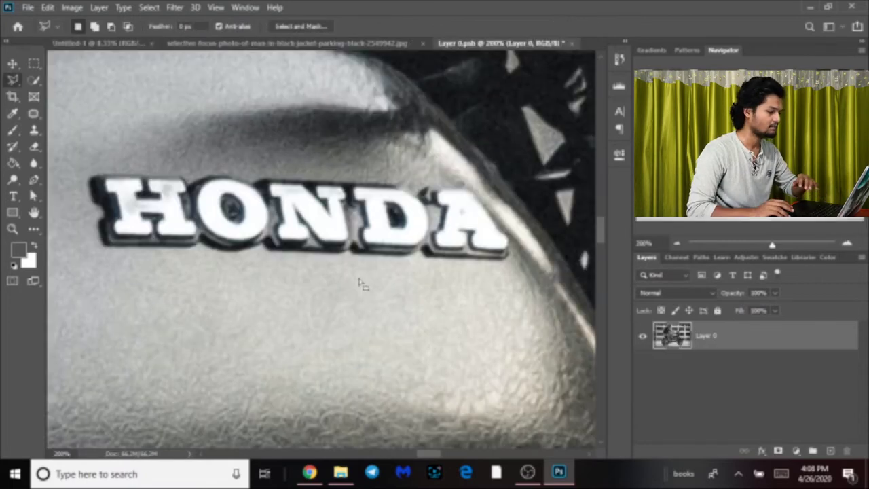
Duplicate Layer 0 as Layer 0 copy and outline the HONDA tank logo as a selection
key(ctrl+minus)
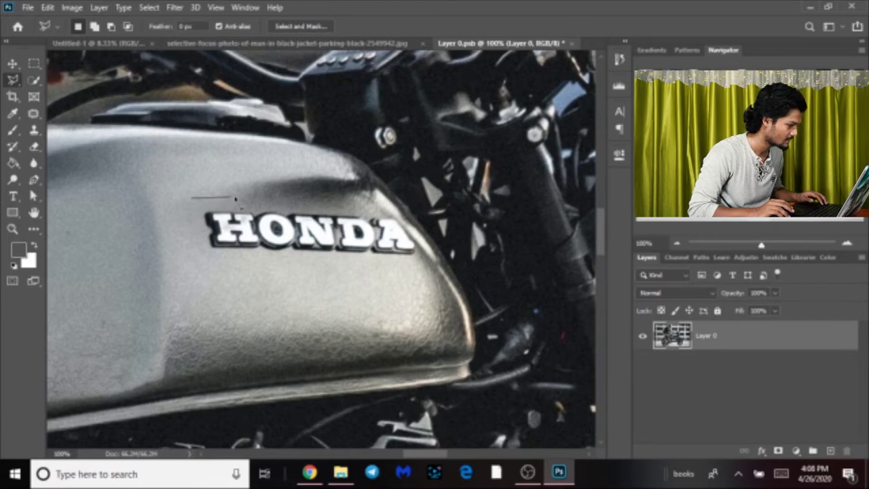
key(Escape)
key(ctrl+j)
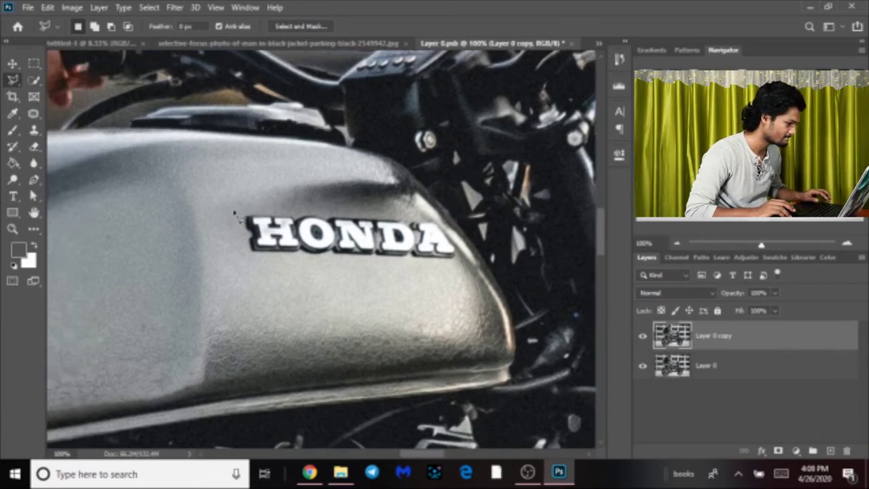
click(237, 212)
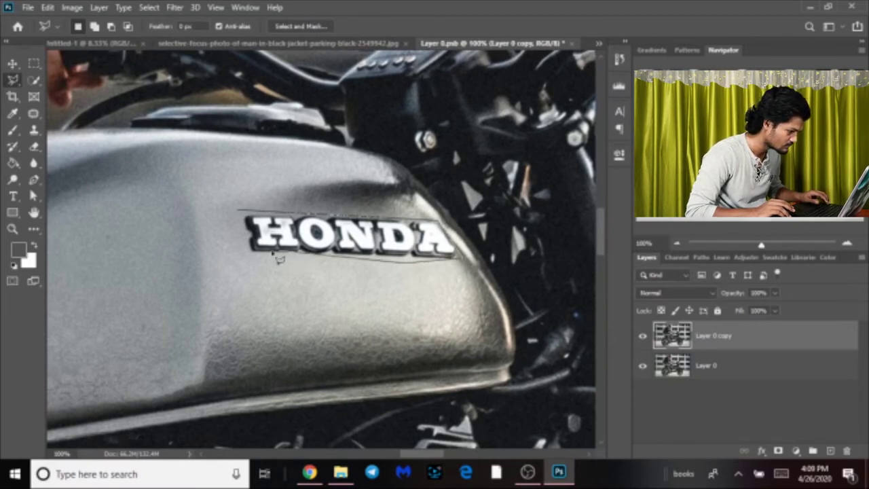
click(244, 216)
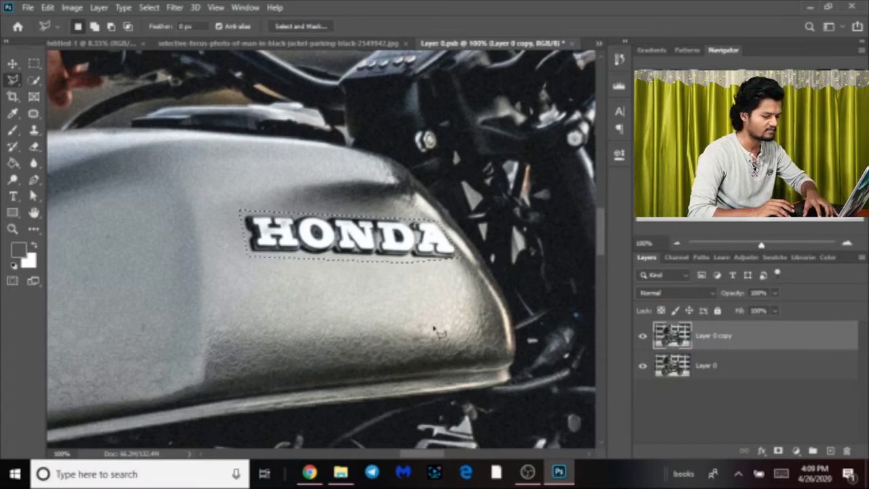
Content-Aware fill the HONDA logo selection, then deselect and zoom out to the whole bike
key(shift+F5)
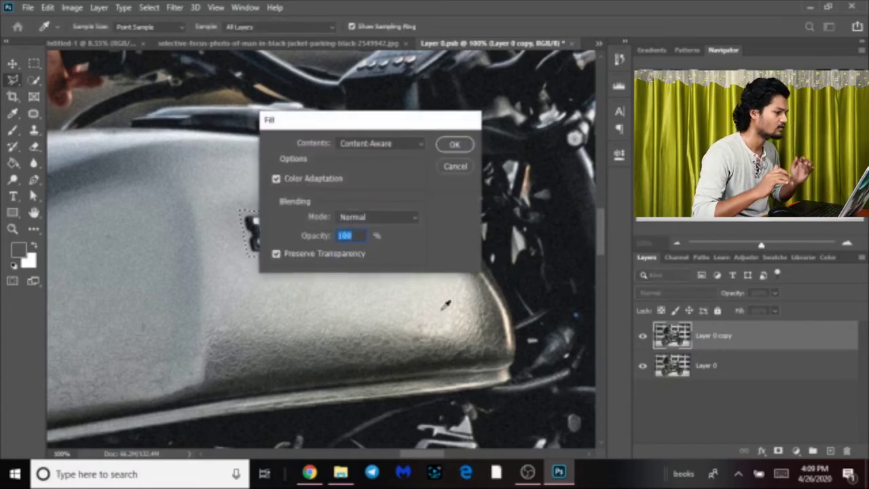
key(Return)
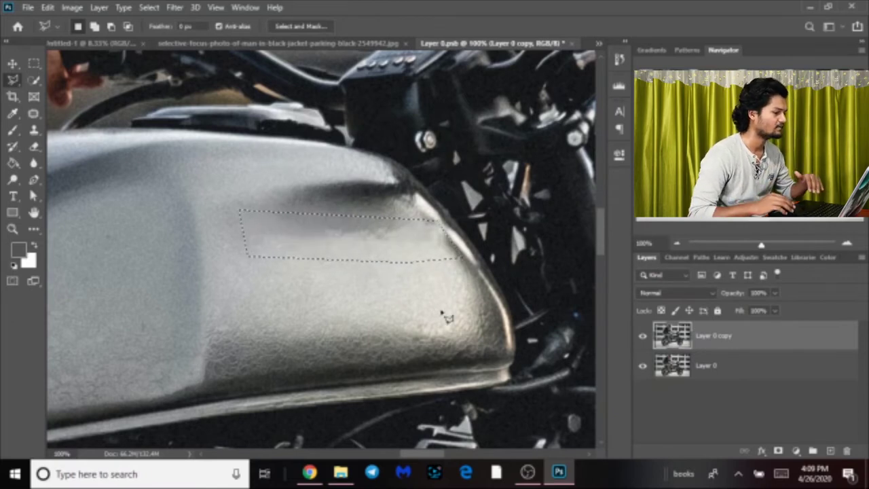
key(ctrl+d)
key(ctrl+minus)
key(ctrl+minus)
key(ctrl+minus)
key(ctrl+minus)
key(ctrl+minus)
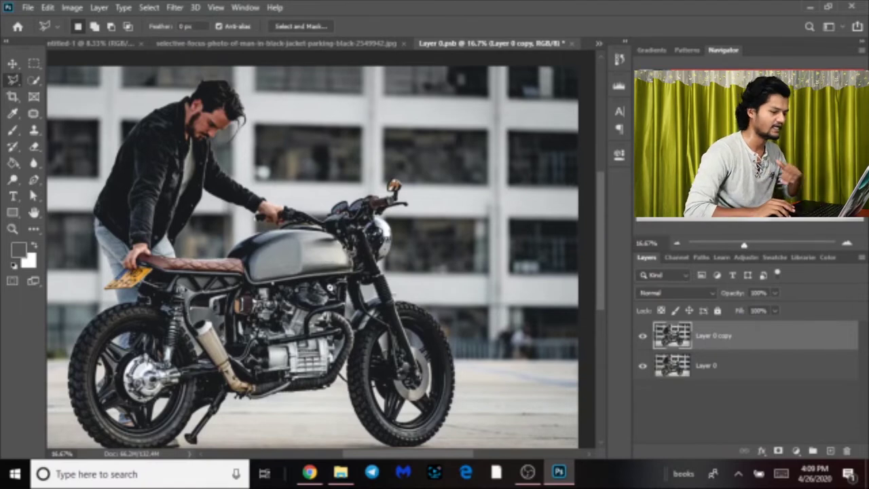
Drag suzuki-2-logo-png-transparent.png from the Pictures folder into Photoshop as a new document
click(343, 478)
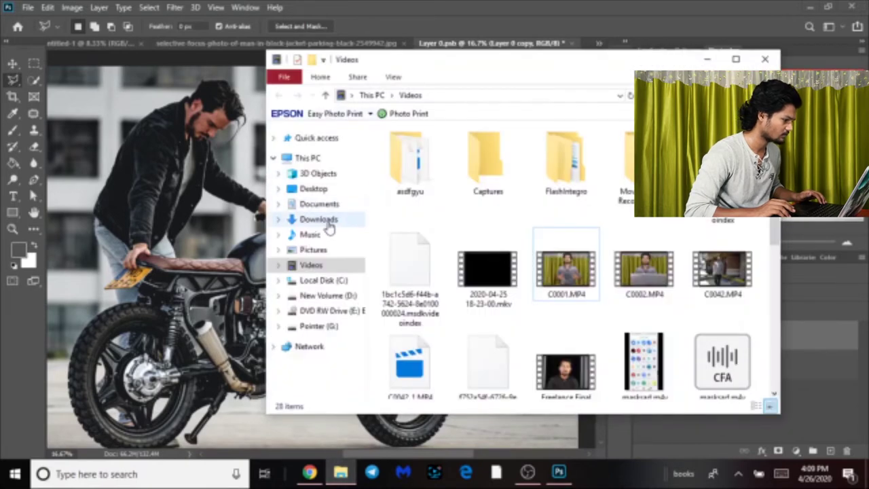
click(317, 251)
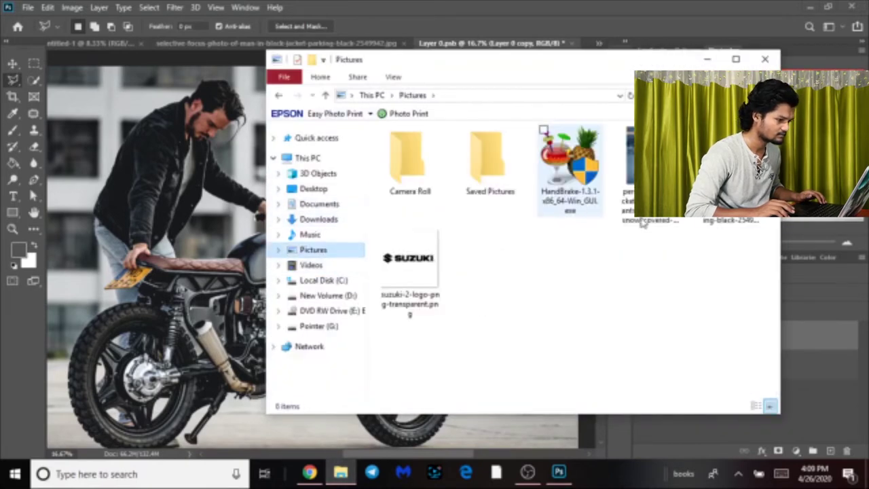
click(421, 274)
mouse_move(405, 263)
mouse_down()
mouse_move(484, 10)
mouse_move(593, 45)
mouse_up()
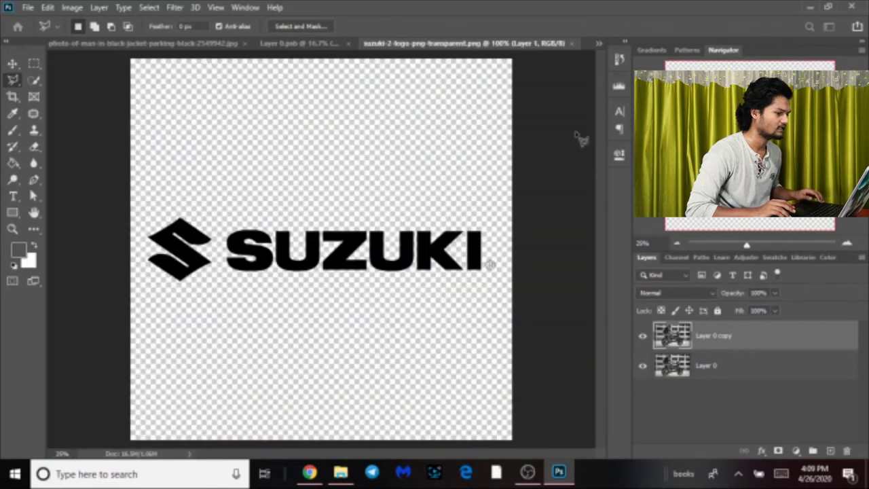
Select the SUZUKI lettering in the logo file and paste it into the Layer 0.psb photo
click(34, 64)
drag(217, 226, 488, 283)
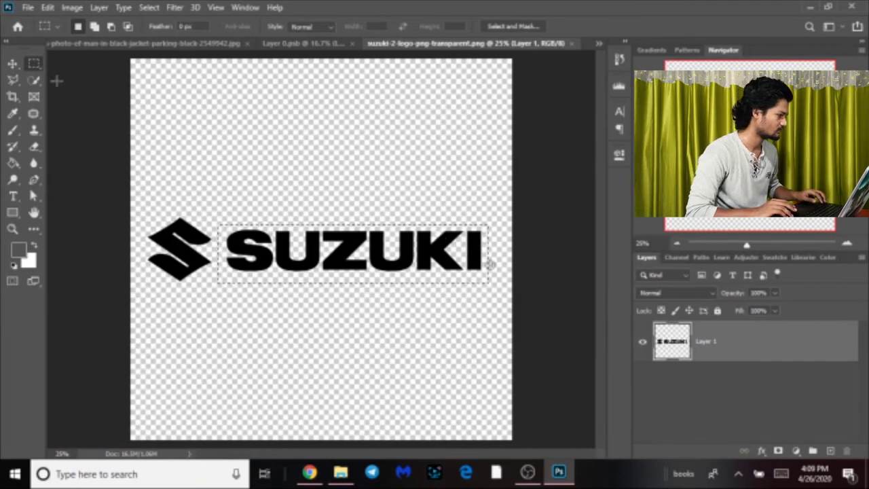
click(326, 44)
key(ctrl+v)
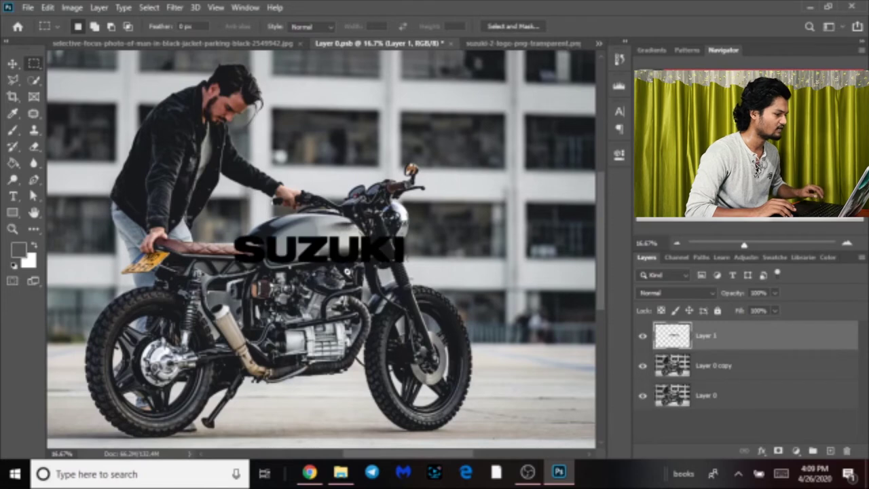
Move the pasted SUZUKI lettering up onto the building and recolour it white
click(12, 63)
mouse_move(345, 243)
mouse_down()
mouse_move(384, 155)
mouse_move(360, 142)
mouse_up()
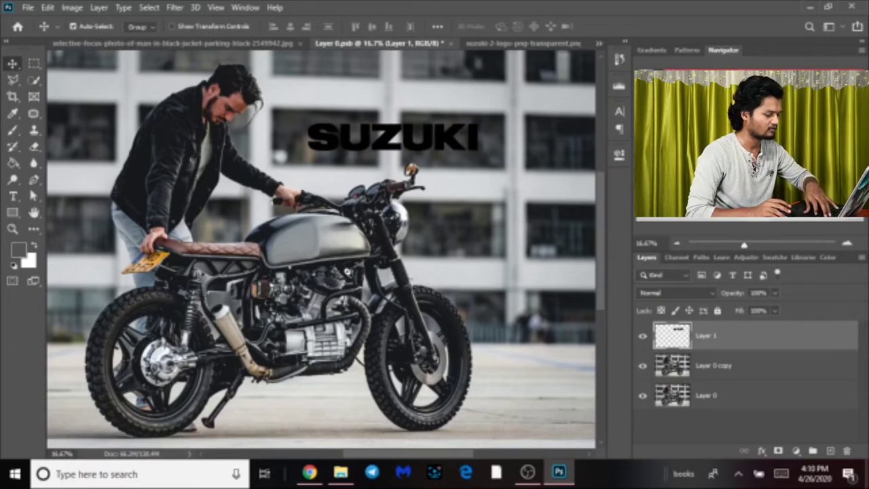
key(ctrl+BackSpace)
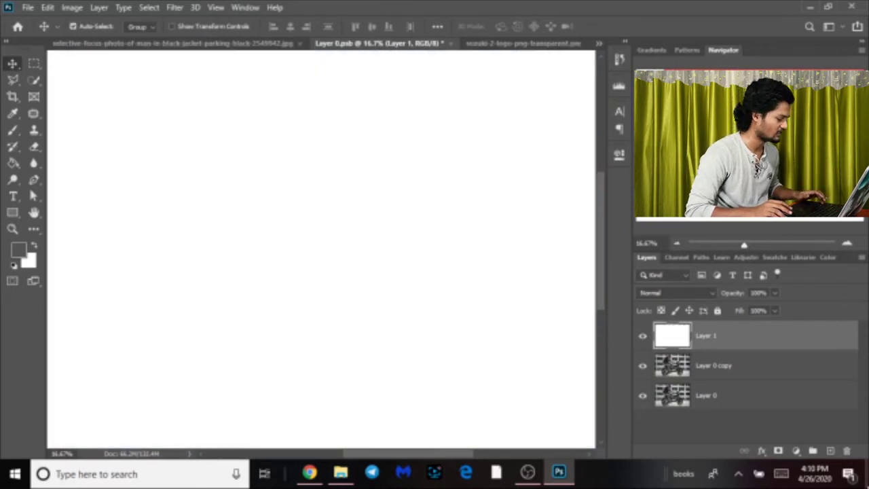
key(ctrl+z)
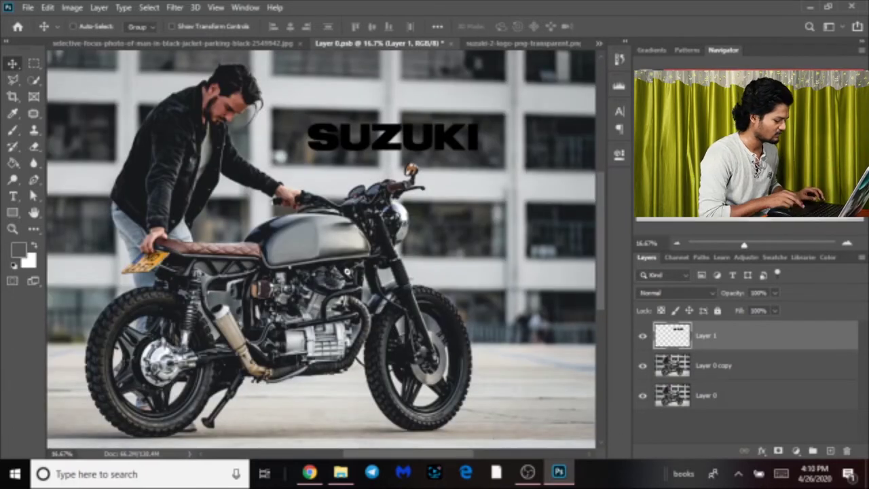
key(ctrl+shift+BackSpace)
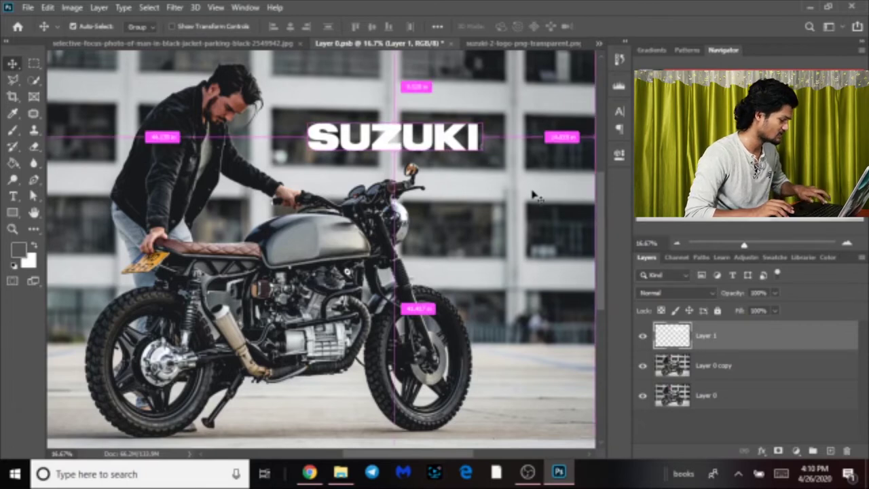
Try shrinking the SUZUKI lettering with Free Transform, then cancel to keep its full size
key(ctrl+t)
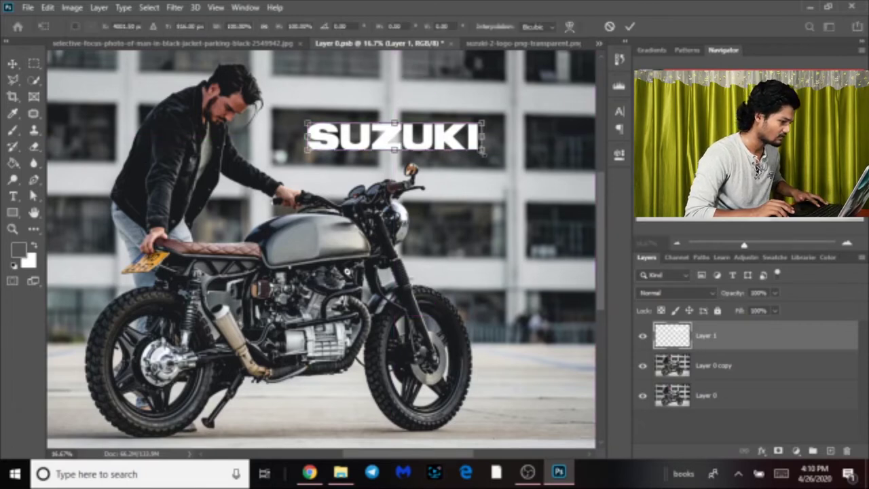
drag(482, 124, 422, 131)
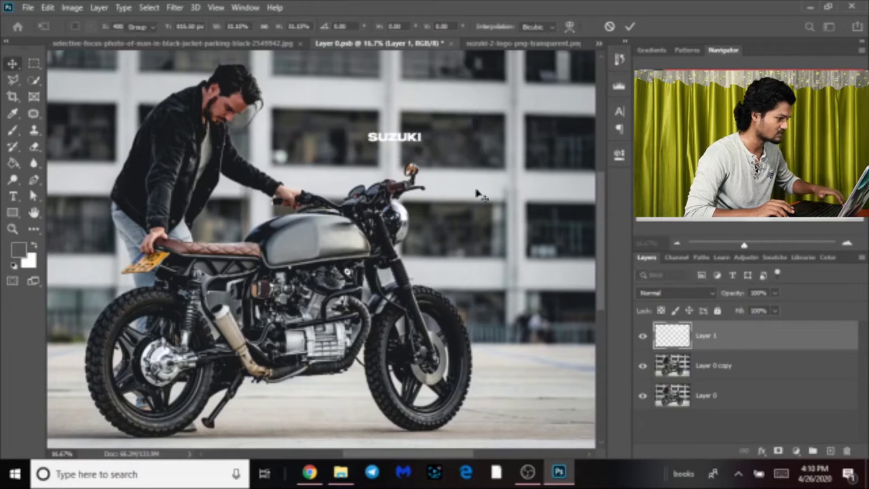
key(Escape)
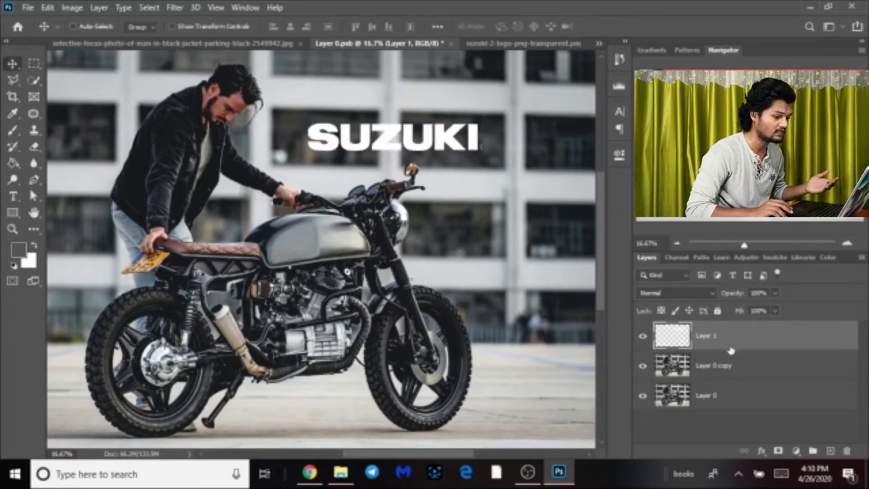
right_click(730, 344)
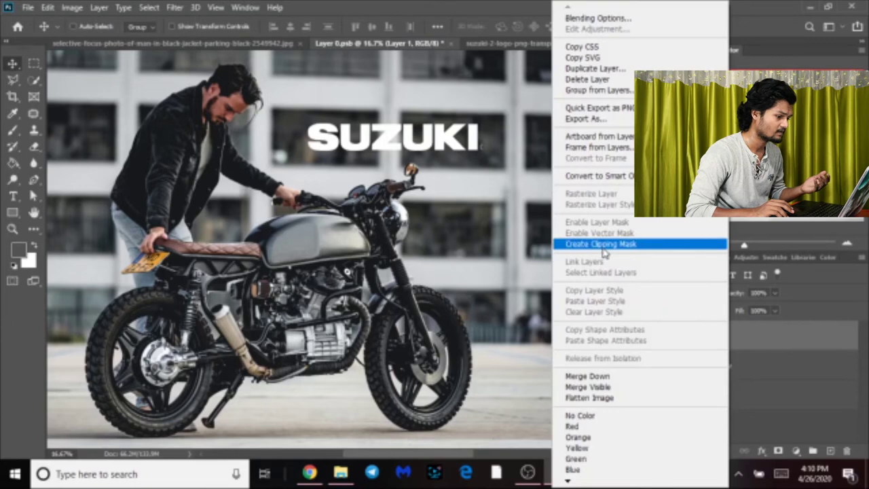
Convert the SUZUKI layer to a smart object, move it onto the tank and shrink it
click(620, 178)
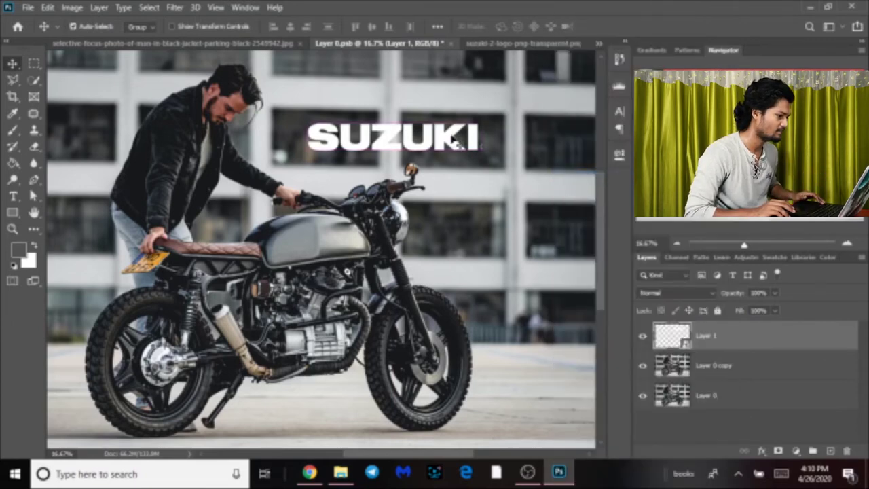
drag(457, 140, 446, 240)
key(ctrl+t)
drag(460, 244, 407, 239)
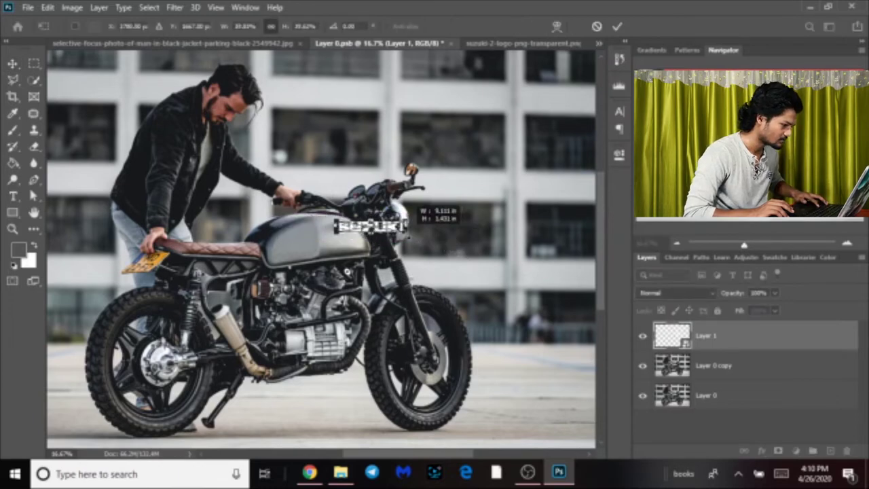
key(Return)
Undo the first resize and rescale the SUZUKI logo to about 20% on the tank
key(ctrl+plus)
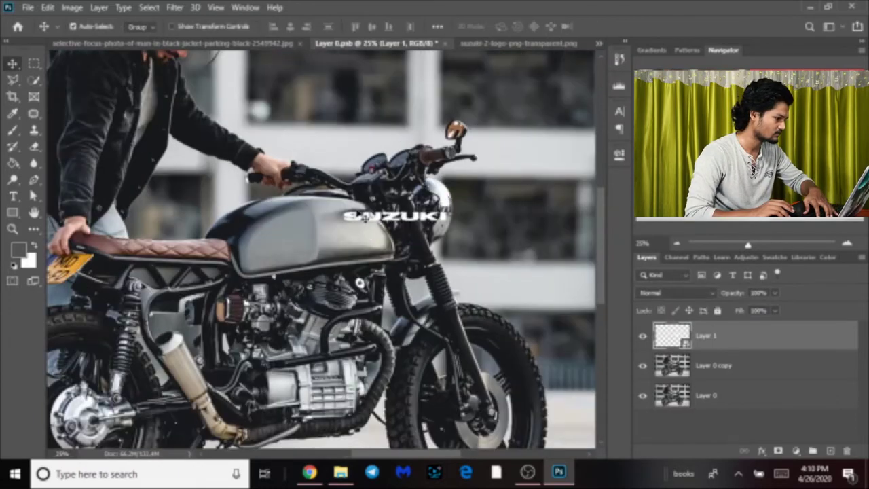
key(ctrl+plus)
drag(443, 222, 446, 230)
key(ctrl+z)
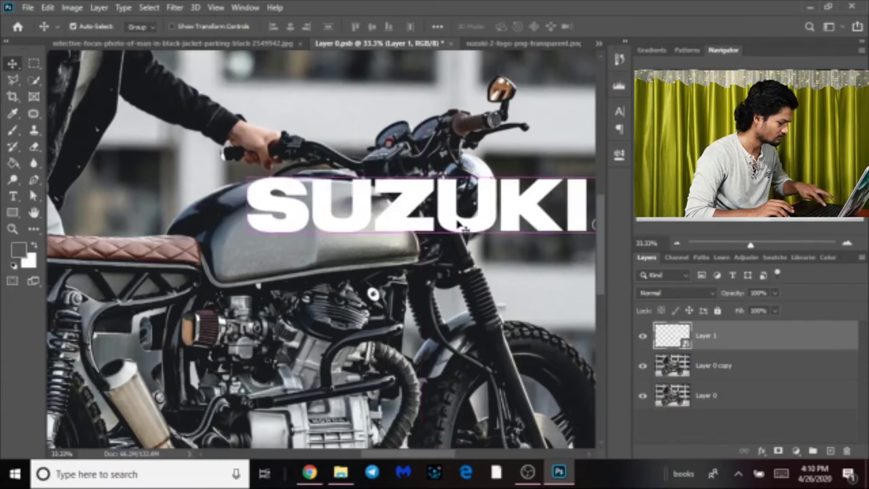
key(ctrl+t)
drag(246, 231, 418, 216)
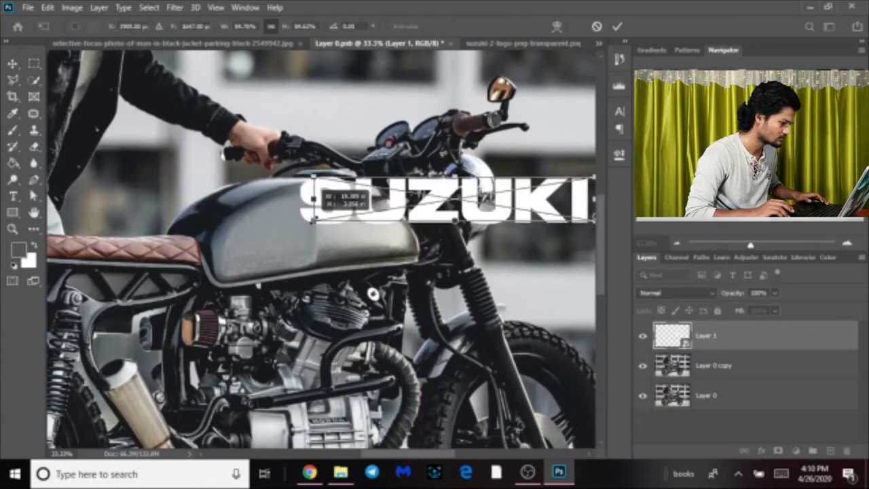
mouse_move(418, 216)
mouse_down()
mouse_move(493, 195)
mouse_move(348, 232)
mouse_up()
key(Return)
Zoom in on the tank, hide the cleaned tank layer and move SUZUKI over HONDA
key(ctrl+plus)
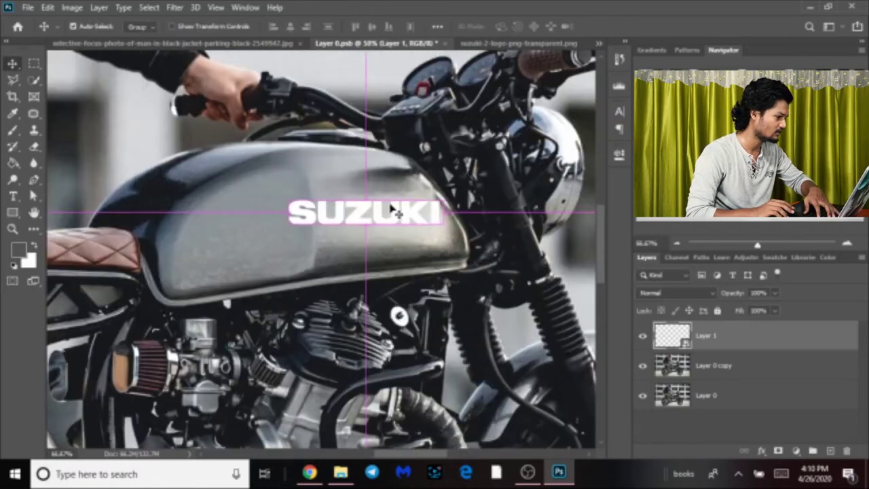
key(ctrl+plus)
key(ctrl+plus)
scroll(365, 343, up, 3)
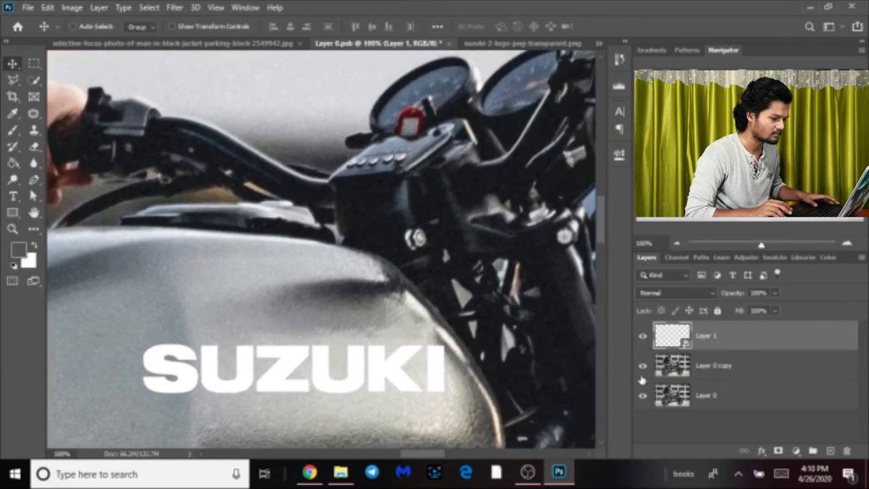
click(642, 367)
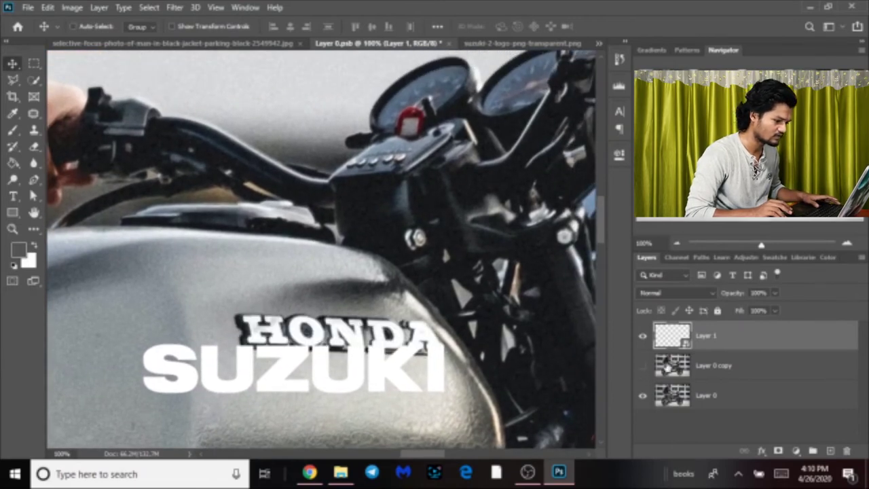
drag(397, 381, 475, 347)
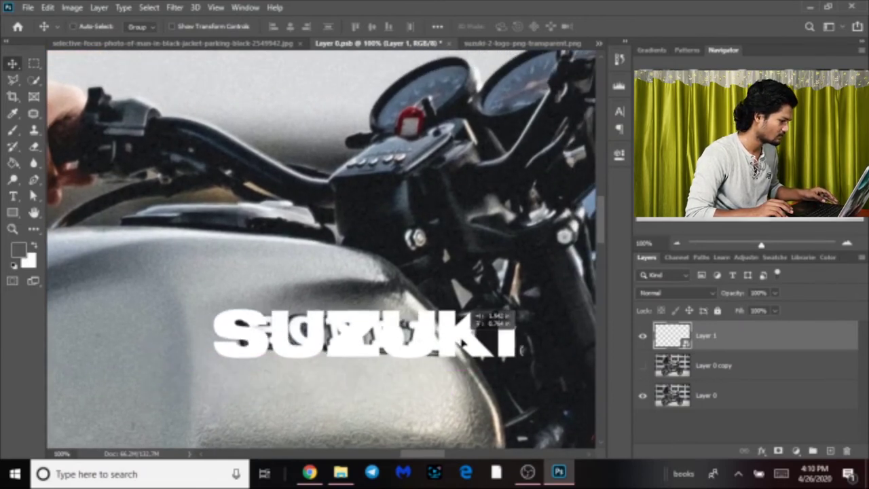
Scale the SUZUKI logo to match the HONDA lettering, show the cleaned layer, and nudge it into place
key(ctrl+t)
drag(525, 354, 410, 334)
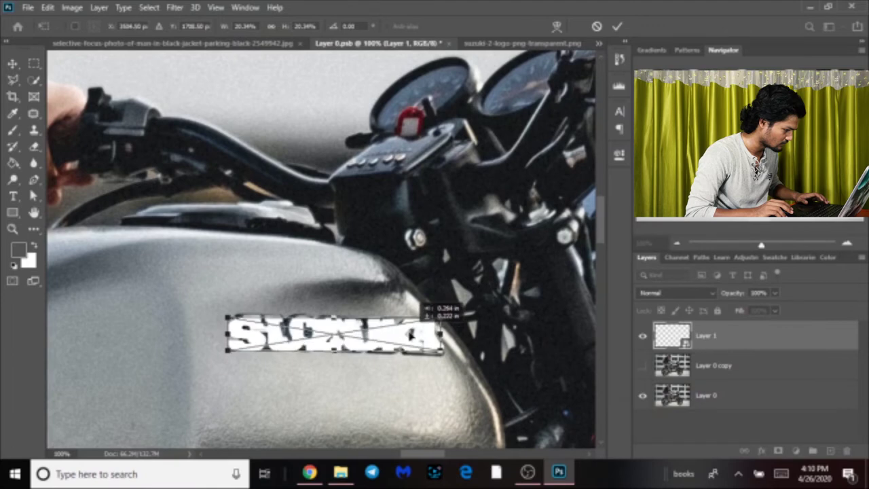
drag(445, 351, 438, 349)
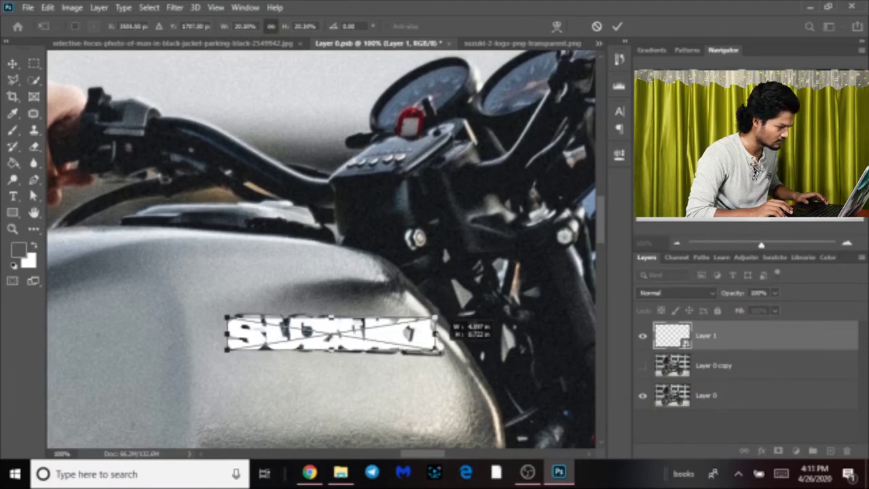
key(Return)
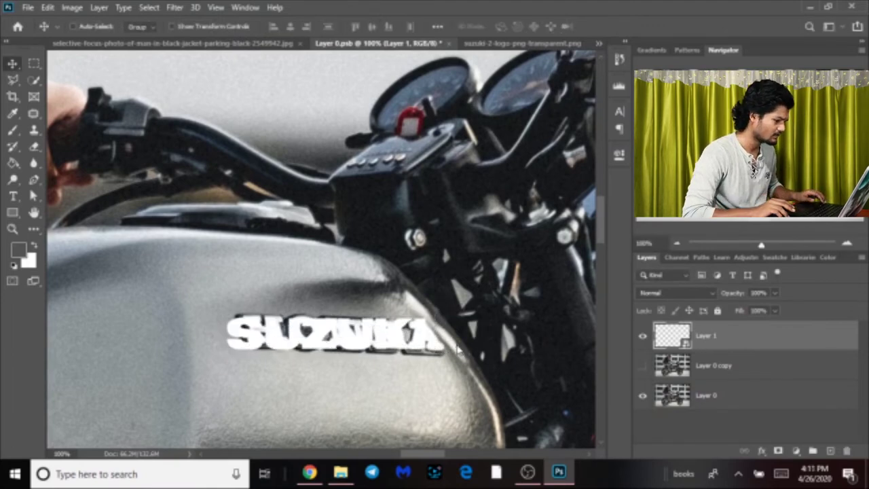
click(644, 366)
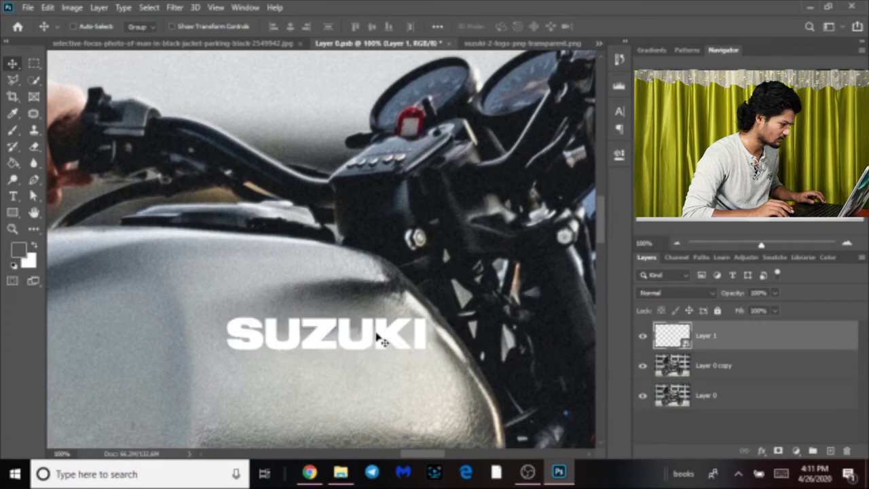
drag(365, 337, 367, 334)
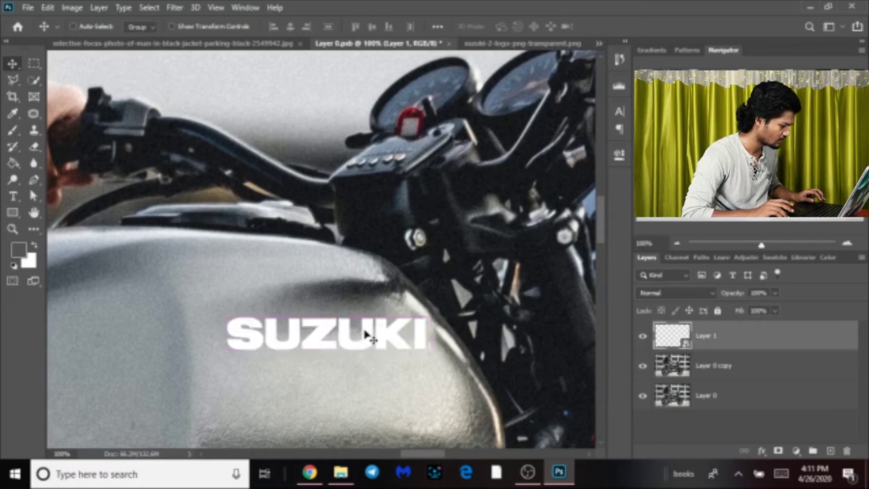
key(ctrl+t)
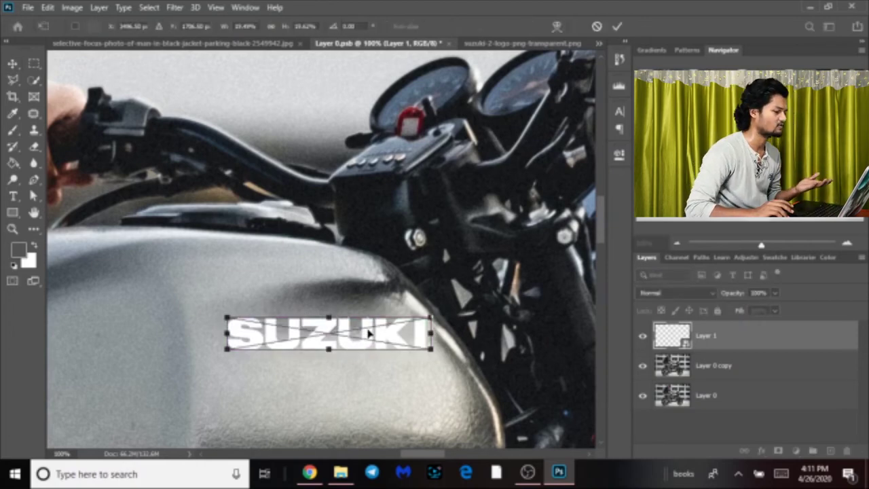
Switch the SUZUKI logo transform to Warp and hide the cleaned tank layer
right_click(370, 335)
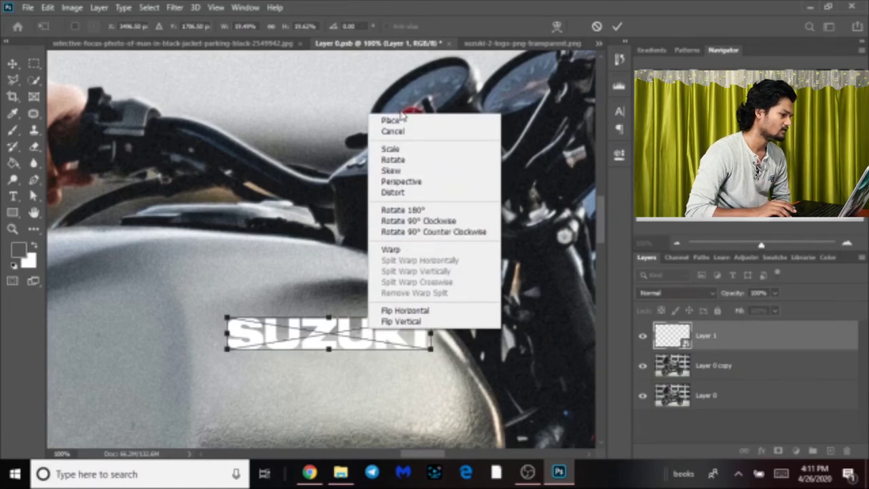
click(397, 255)
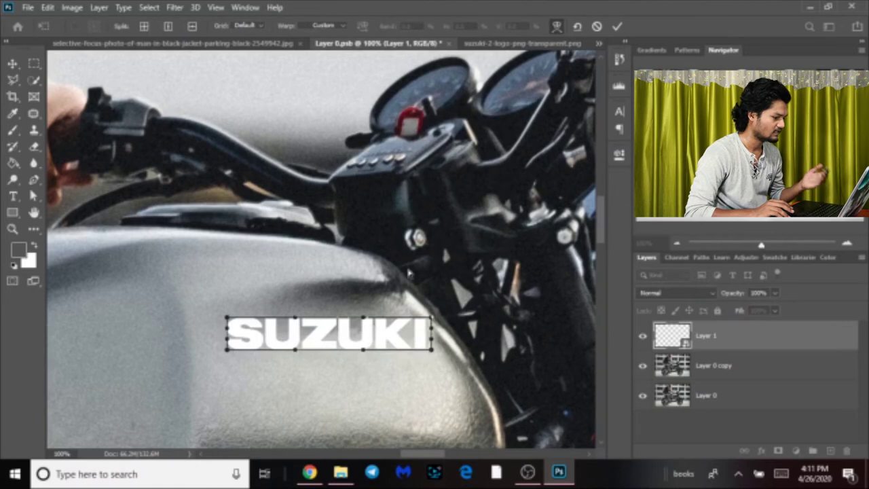
click(643, 367)
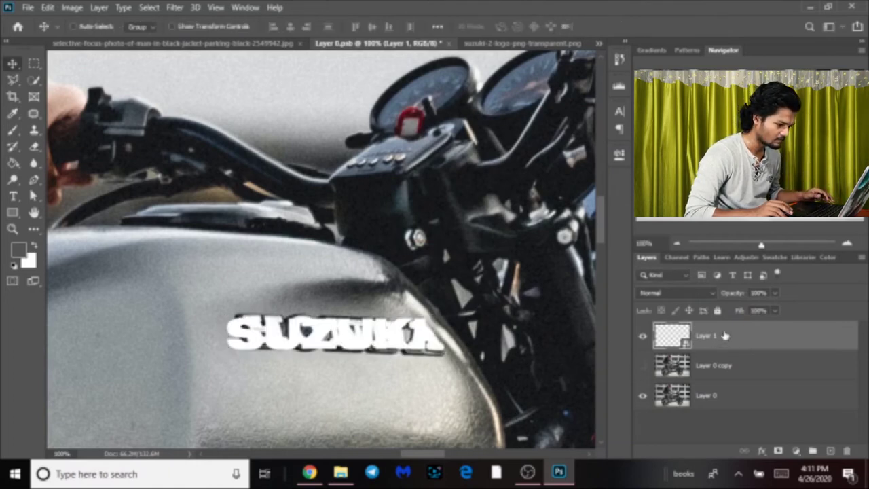
Try warping part of the SUZUKI logo, then commit it in its normal, unwarped shape
key(ctrl+t)
right_click(368, 337)
click(390, 257)
mouse_move(347, 338)
mouse_down()
mouse_move(350, 358)
mouse_move(367, 341)
mouse_move(380, 377)
mouse_up()
key(Return)
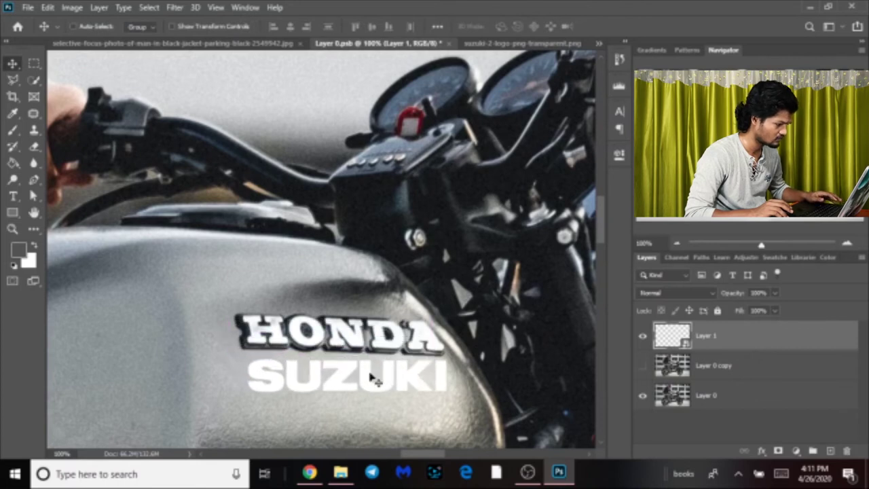
right_click(369, 375)
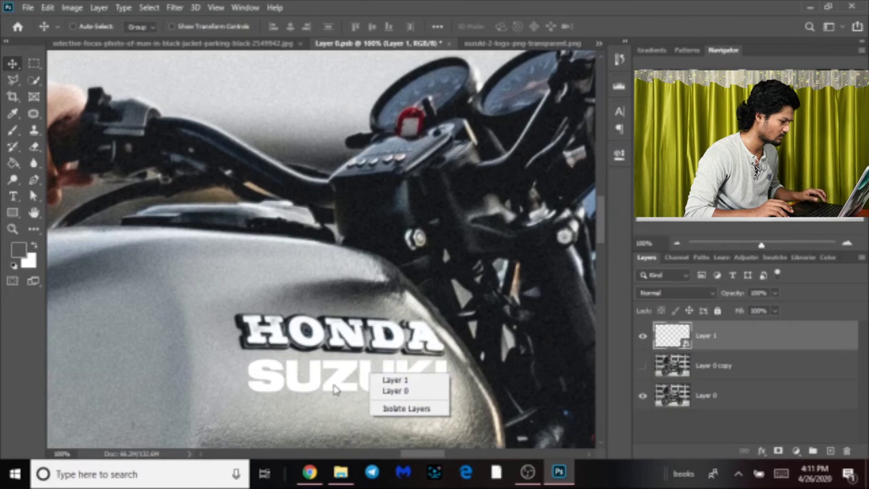
Warp Layer 1's SUZUKI logo by pulling its top-left, bottom-left and top-right corners to the tank curve
click(355, 387)
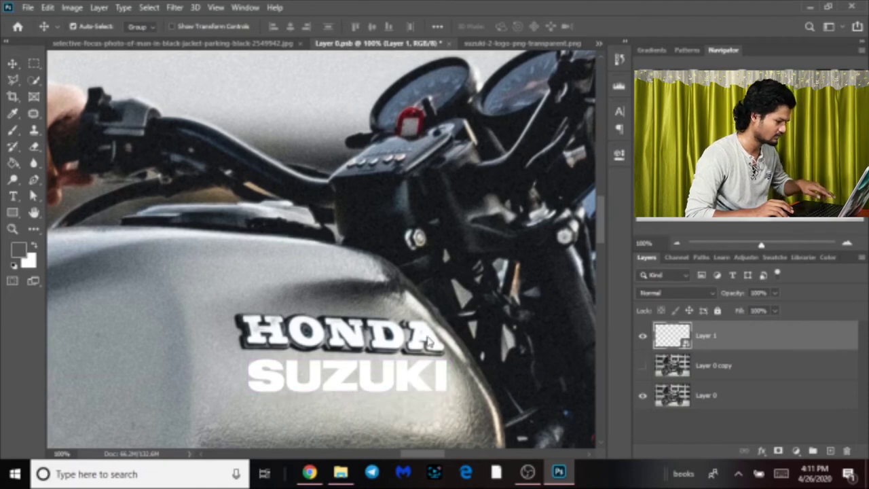
key(ctrl+t)
right_click(351, 163)
click(374, 299)
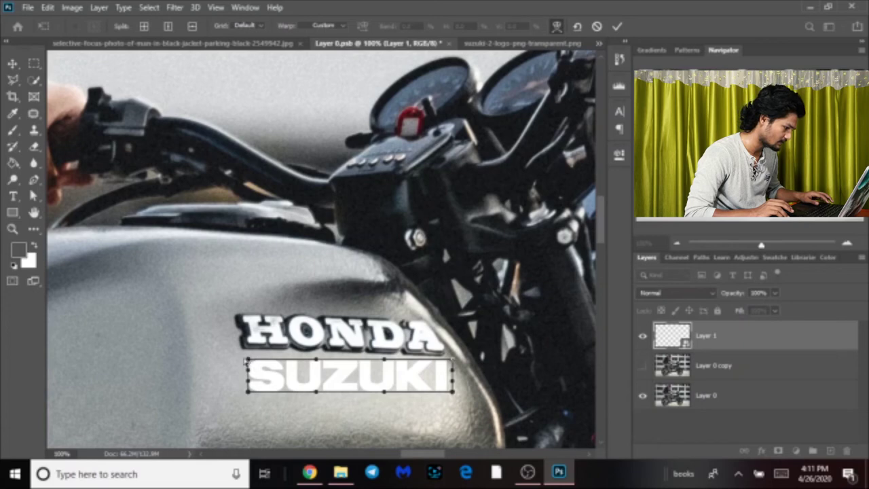
drag(250, 363, 244, 360)
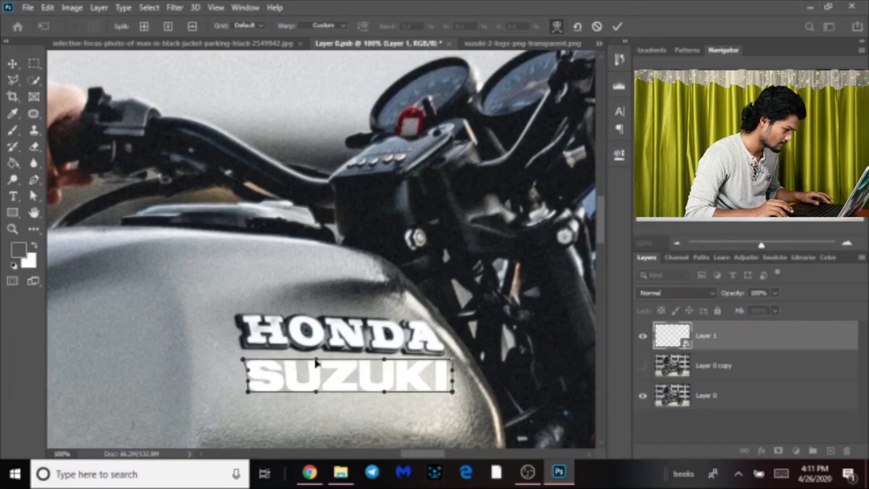
drag(248, 396, 252, 398)
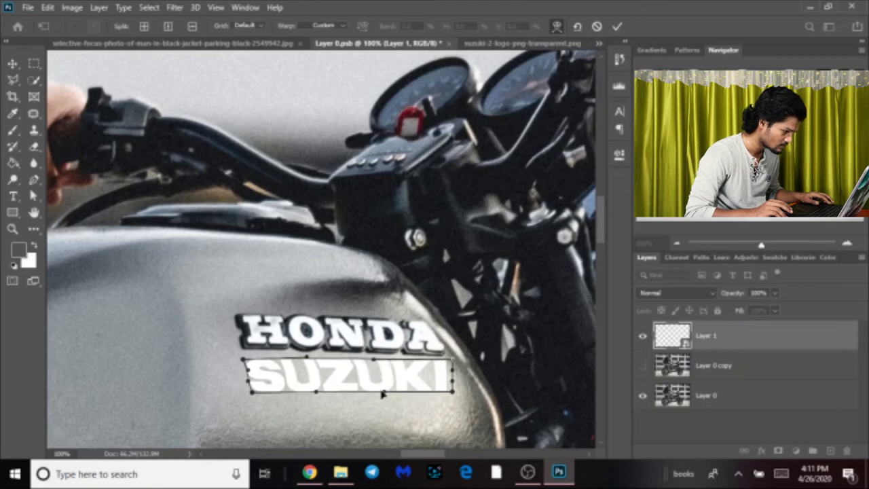
drag(452, 364, 445, 359)
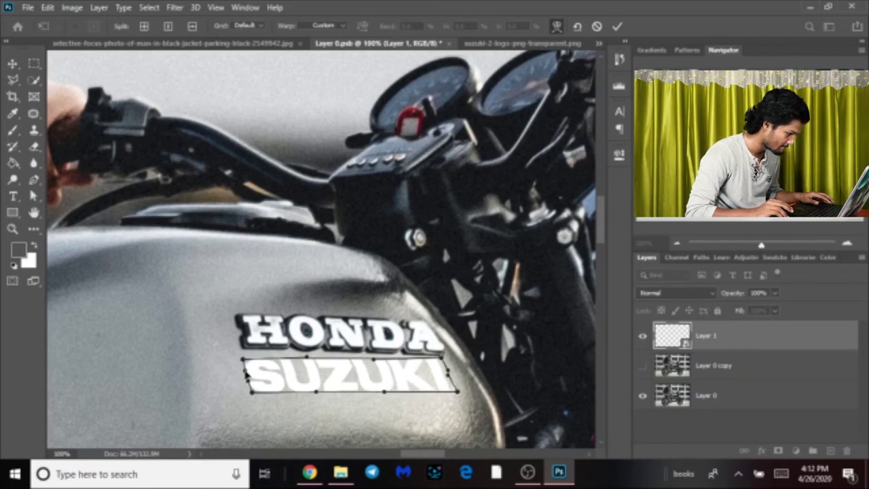
key(Return)
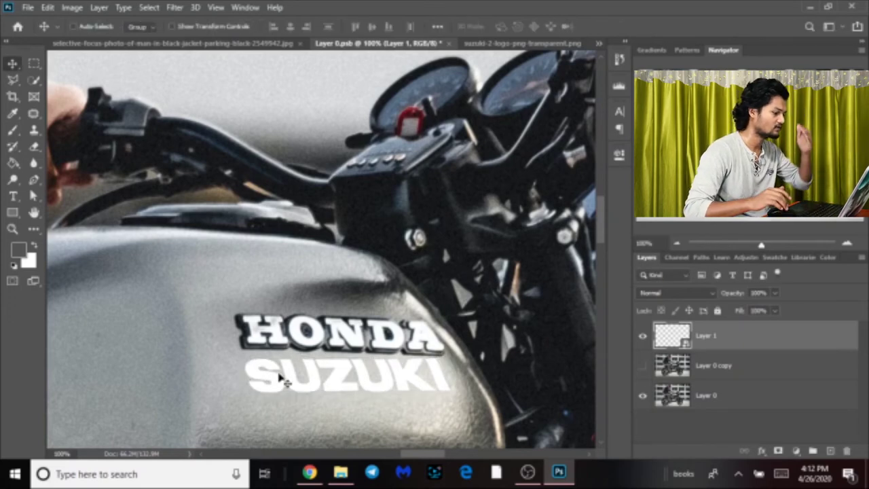
Move the warped SUZUKI logo up over HONDA and show Layer 0 copy to hide HONDA
key(ctrl)
drag(407, 391, 409, 349)
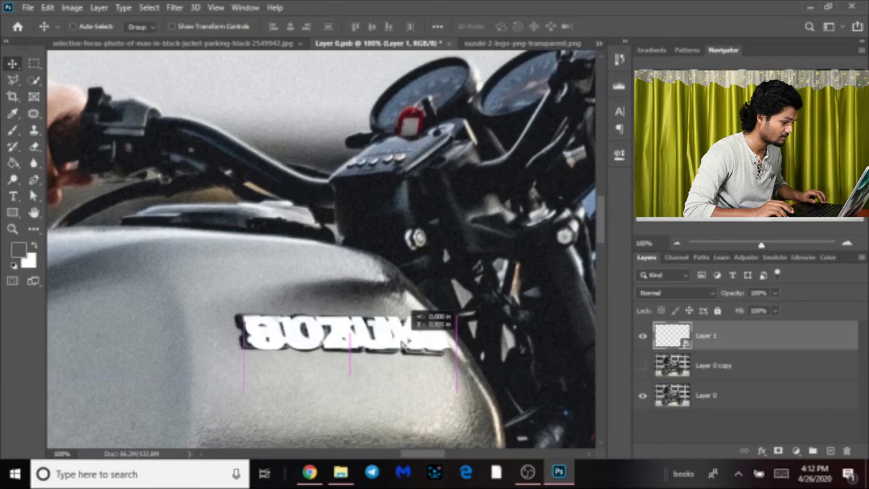
click(643, 367)
mouse_move(387, 337)
mouse_down()
mouse_move(361, 336)
mouse_move(372, 341)
mouse_up()
key(ctrl+minus)
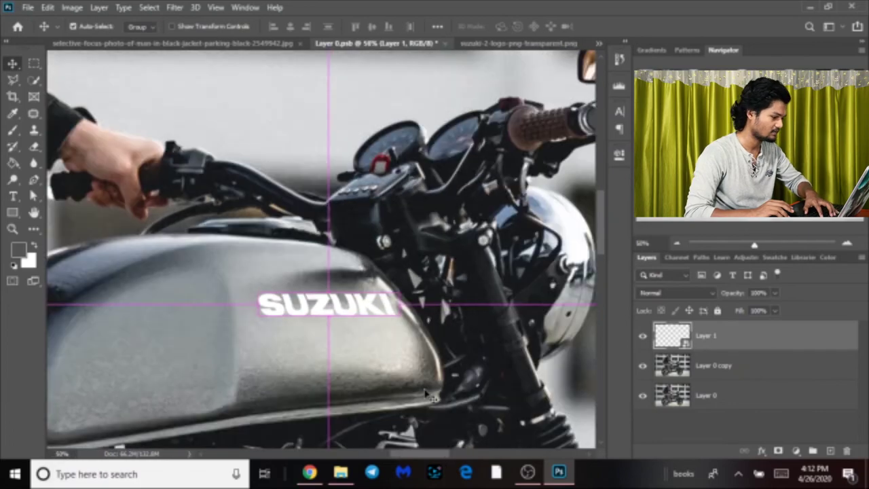
key(ctrl+minus)
key(ctrl+minus)
key(ctrl+minus)
key(ctrl+minus)
key(ctrl+plus)
key(ctrl+plus)
key(ctrl+plus)
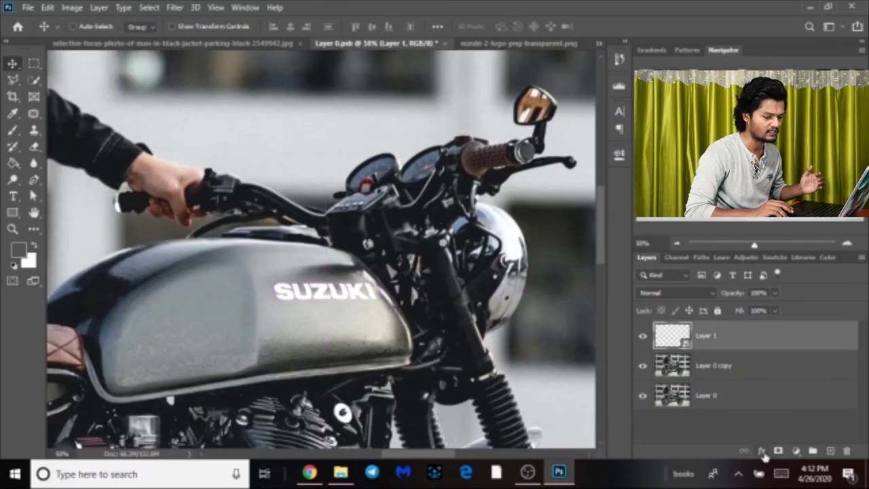
click(761, 451)
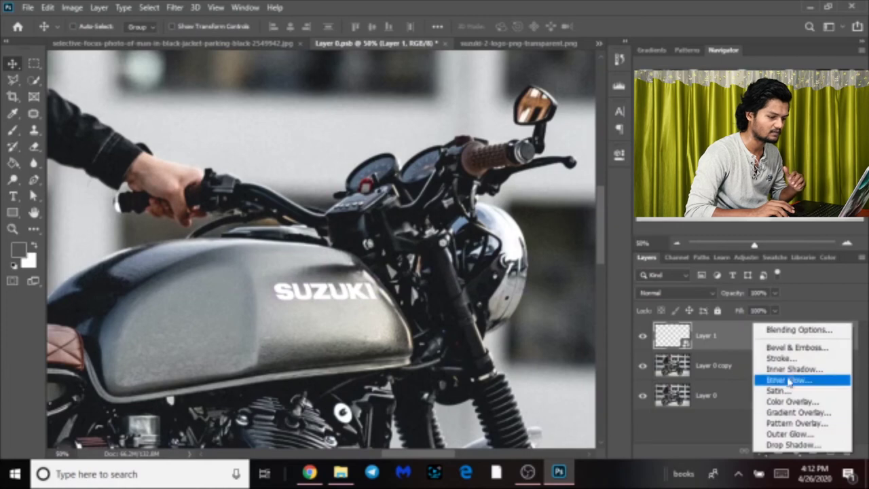
Apply a Drop Shadow layer style to the SUZUKI logo layer, comparing it on and off before confirming
click(791, 445)
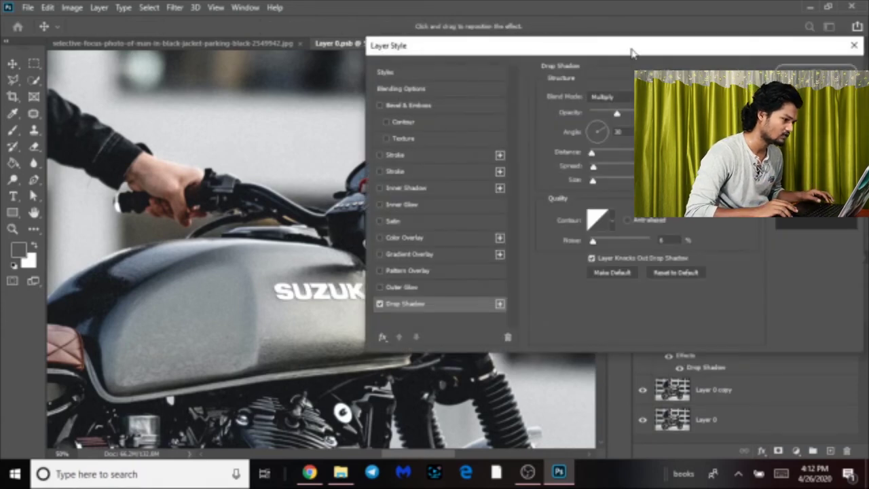
drag(630, 53, 751, 58)
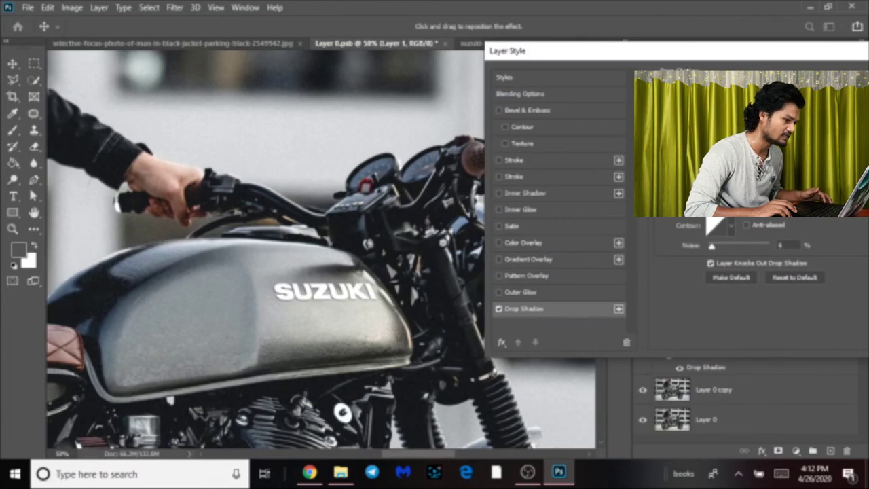
drag(687, 52, 665, 54)
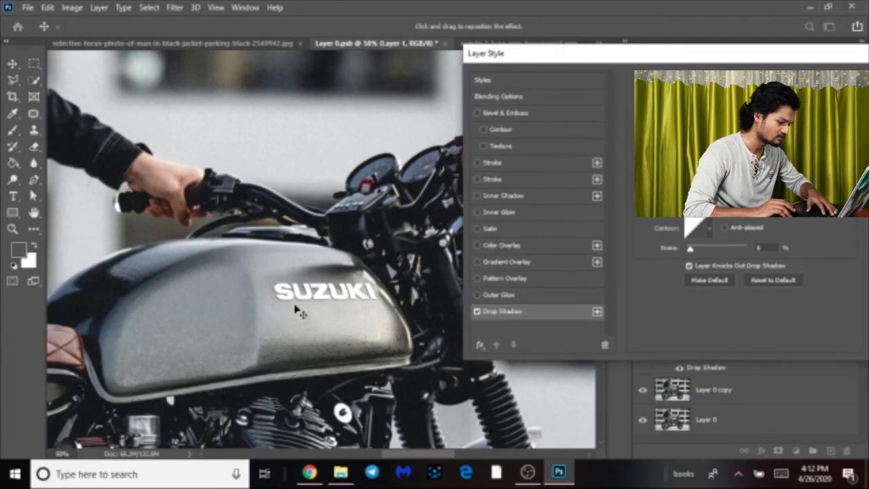
click(477, 311)
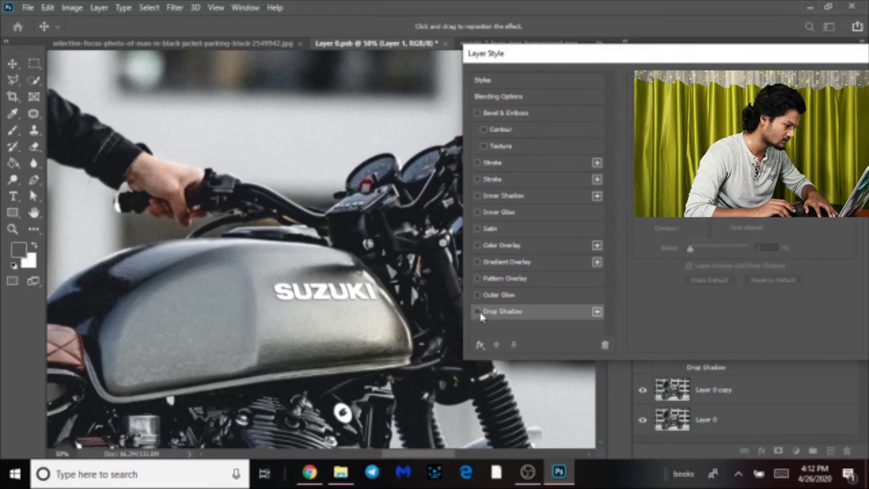
click(478, 312)
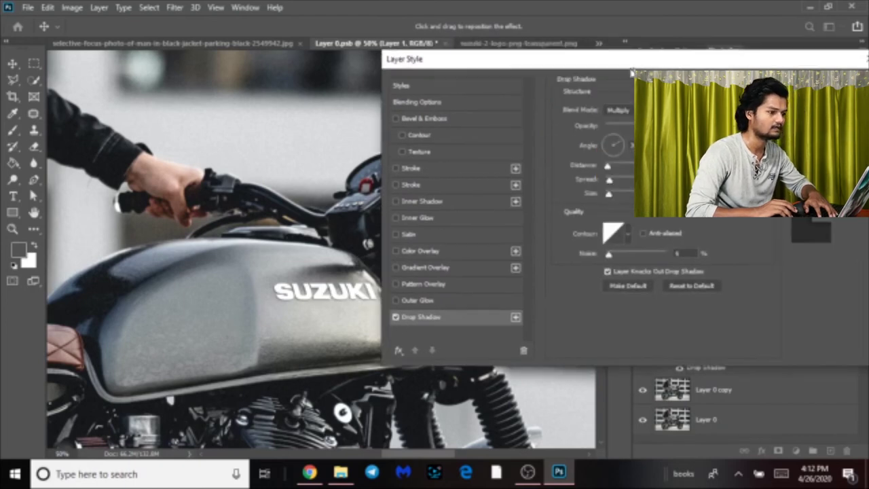
key(Return)
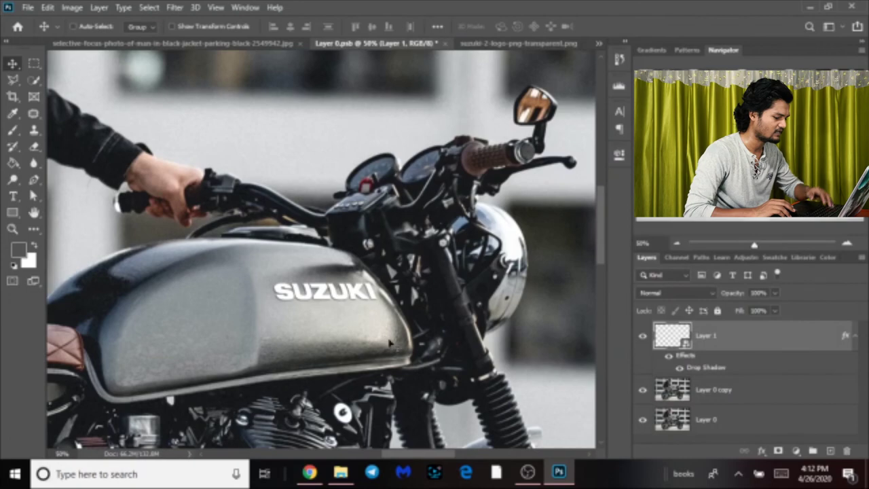
key(ctrl+minus)
key(ctrl+minus)
key(ctrl+minus)
key(ctrl+minus)
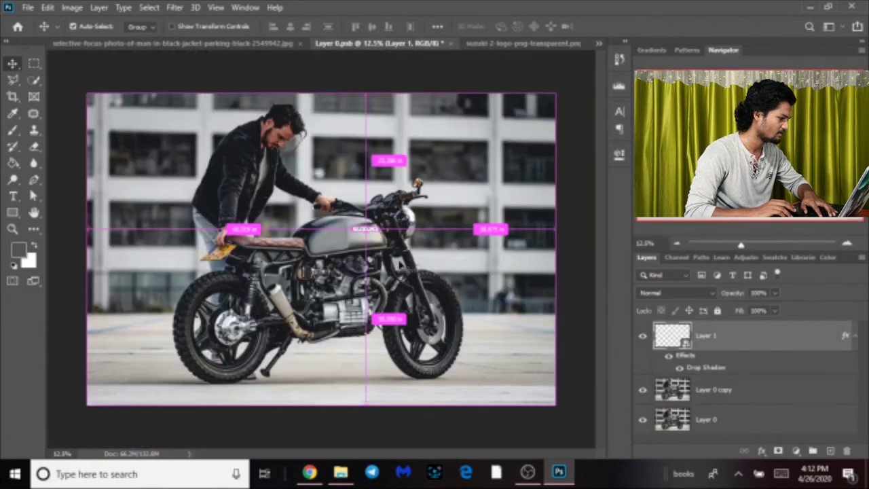
Reposition the SUZUKI logo and save the Layer 0.psb smart object
drag(483, 250, 423, 213)
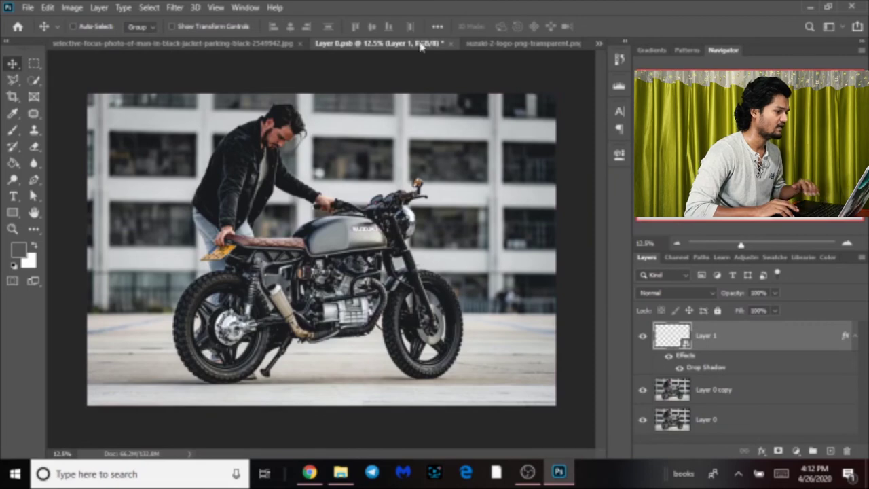
key(ctrl+s)
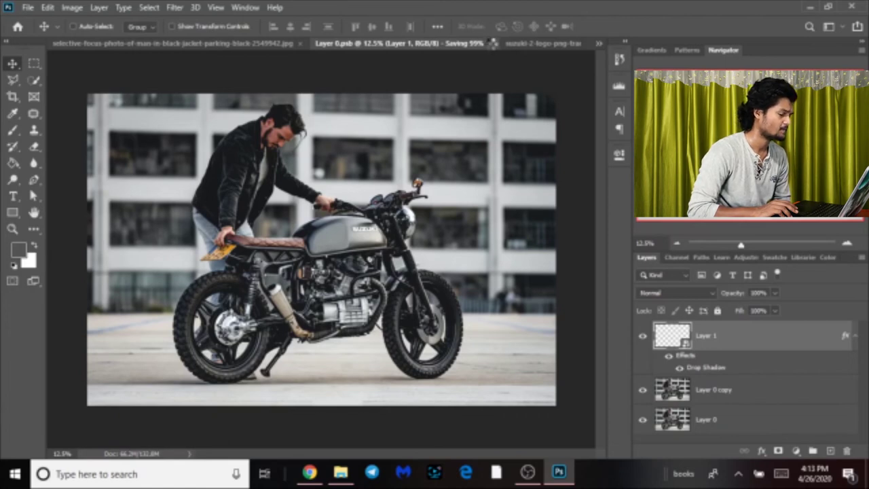
Close the Layer 0.psb smart object and return to the motorcycle photo to check the new logo
click(446, 45)
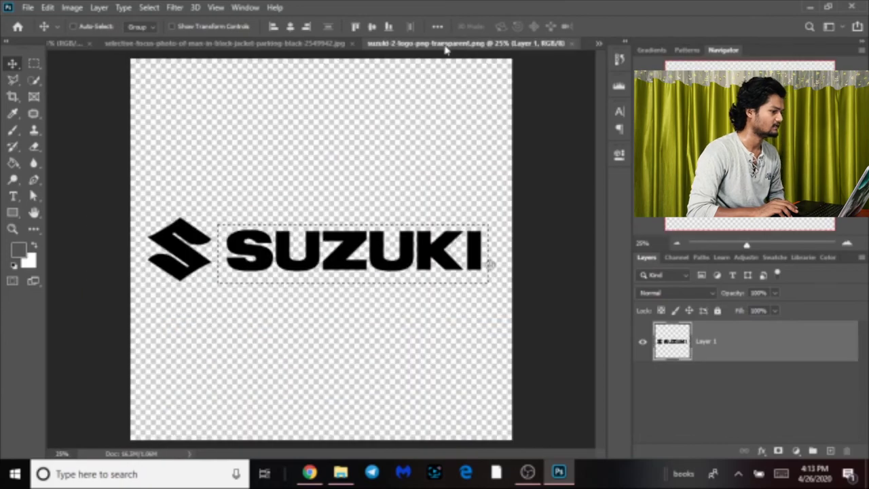
click(261, 44)
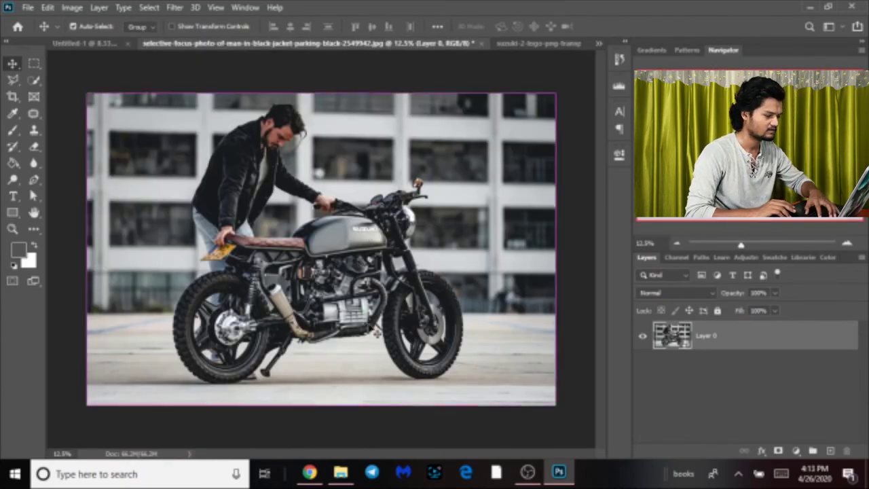
scroll(360, 265, up, 1)
scroll(367, 262, up, 2)
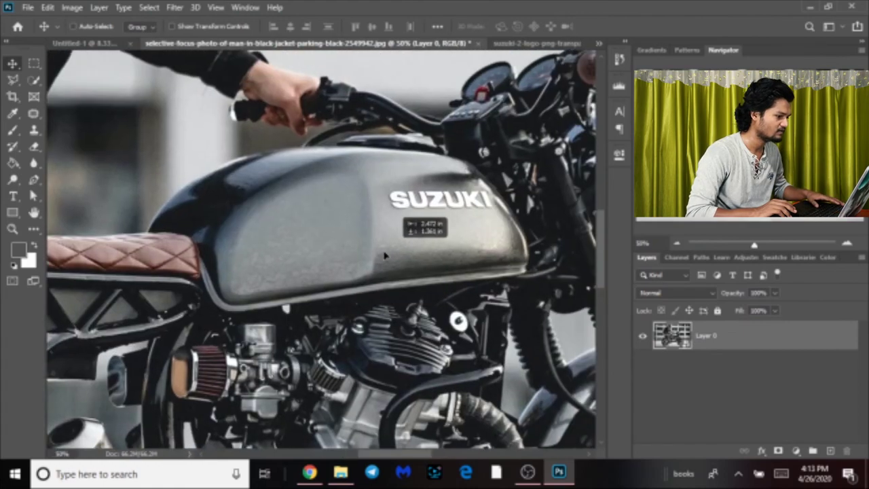
Realign the photo layer so it fills the canvas exactly again
drag(384, 255, 348, 275)
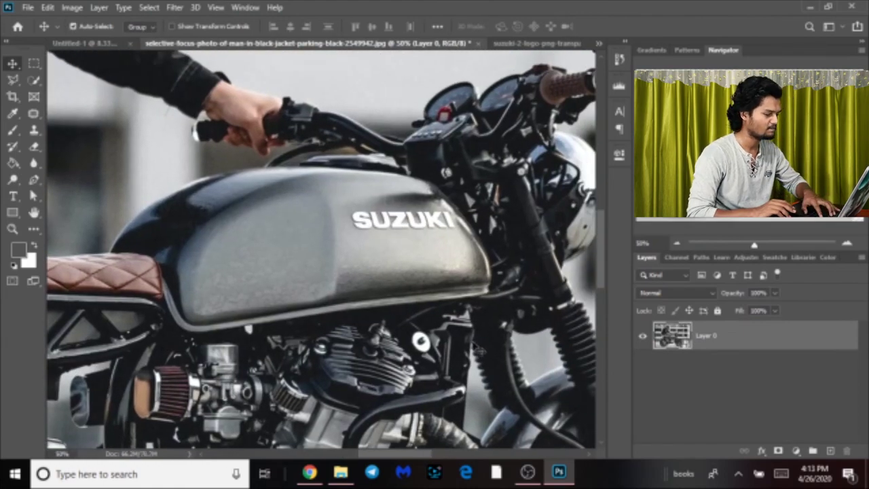
scroll(475, 346, down, 1)
scroll(469, 339, down, 2)
scroll(462, 333, down, 1)
scroll(451, 327, down, 1)
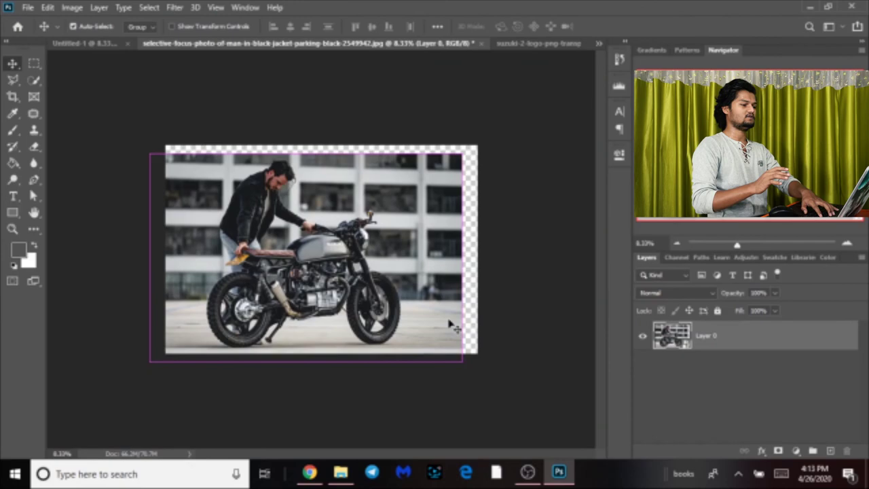
drag(423, 301, 438, 292)
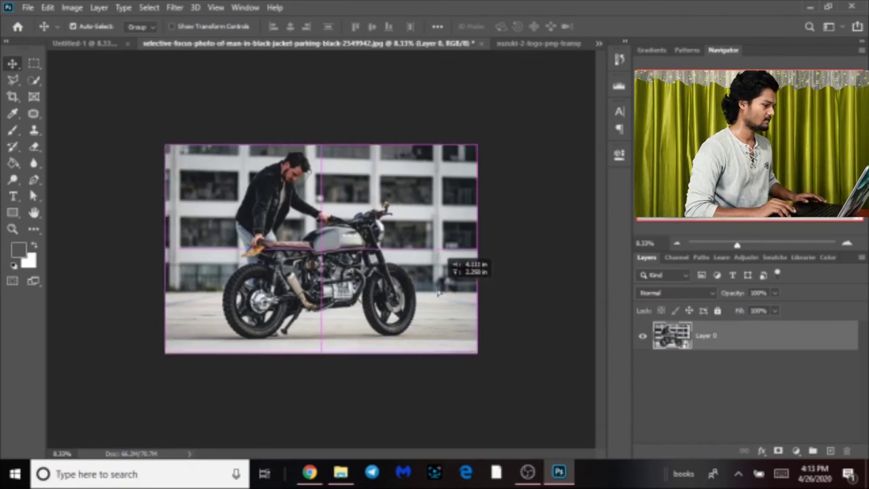